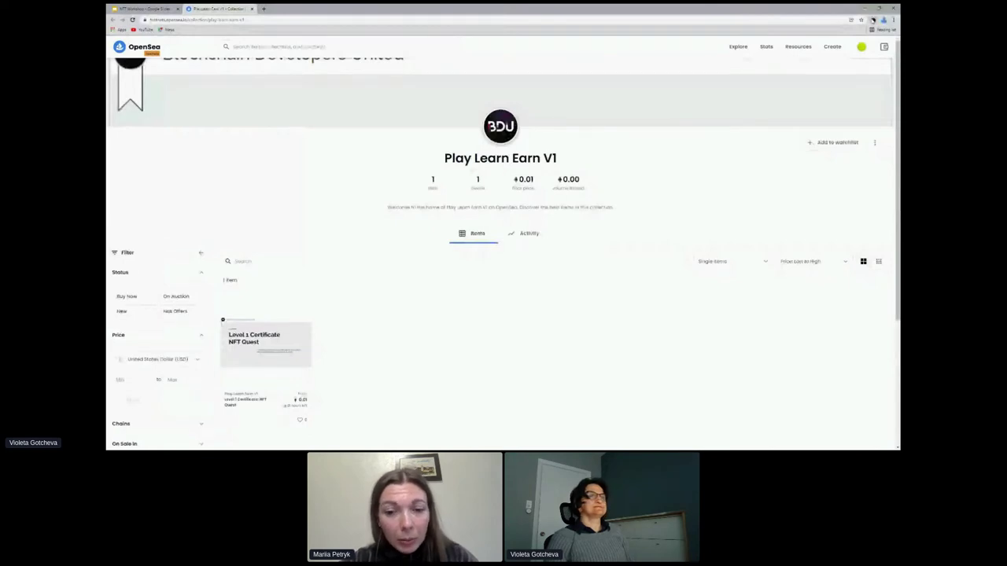
Switch the MetaMask wallet to Account 1 and close the wallet popup
left_click(873, 20)
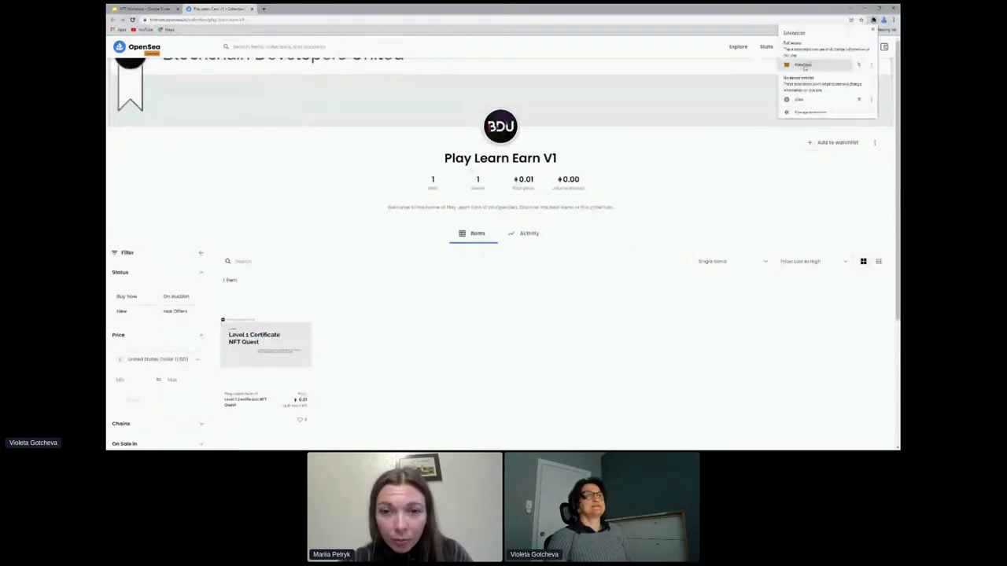
left_click(798, 63)
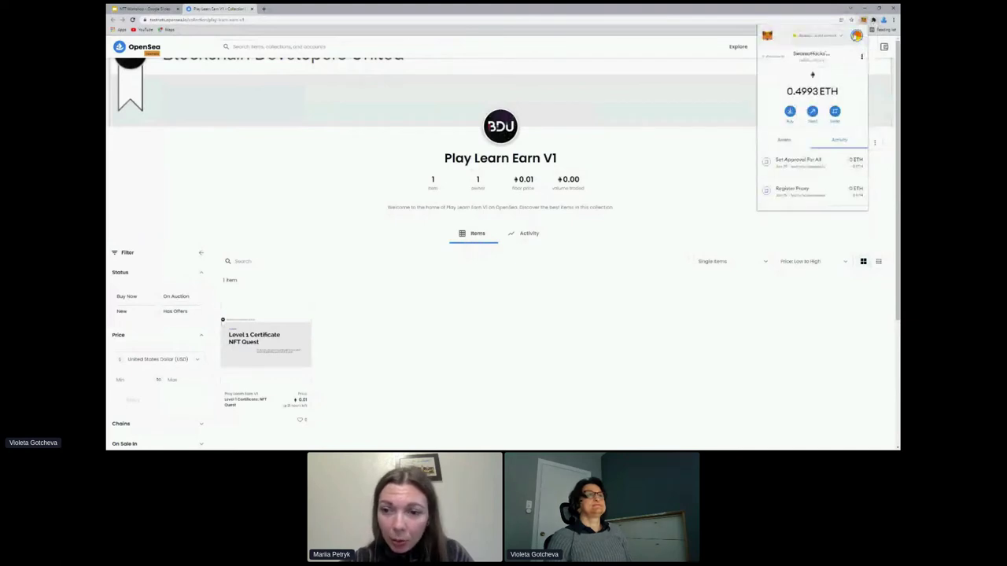
left_click(857, 35)
left_click(811, 70)
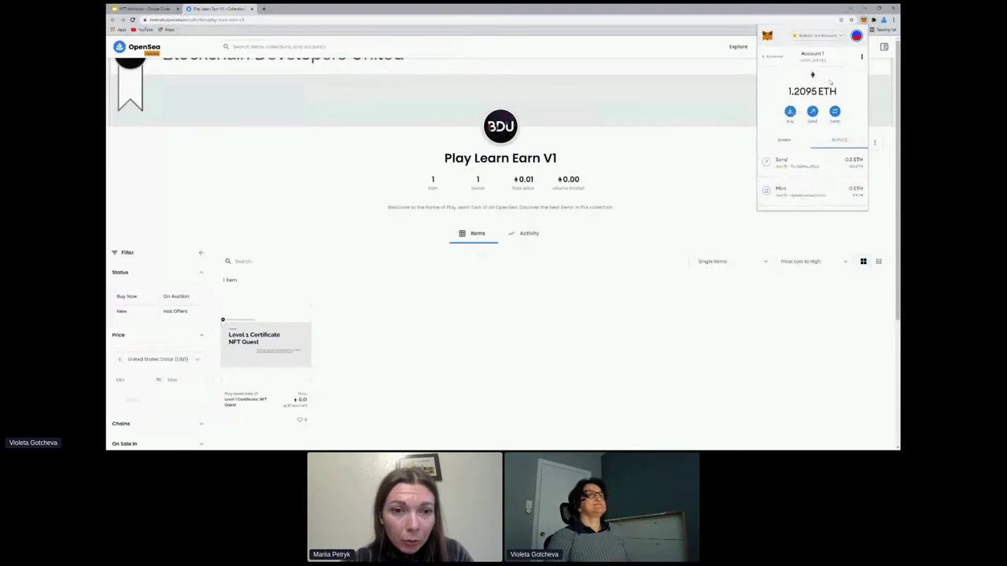
left_click(744, 121)
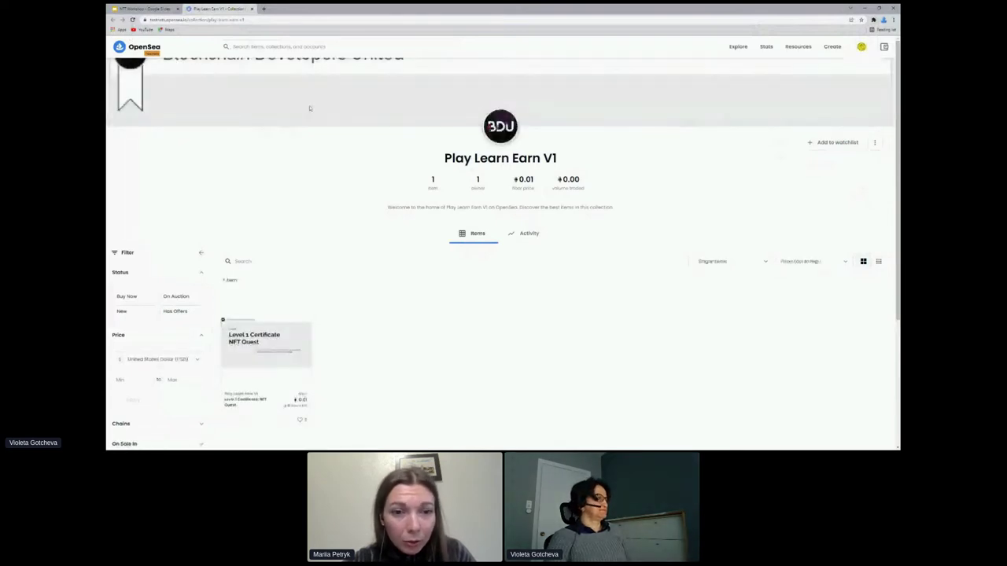
Open the Level 1 Certificate: NFT Quest item from the Play Learn Earn V1 collection
scroll(321, 107, "down", 1)
scroll(389, 123, "up", 1)
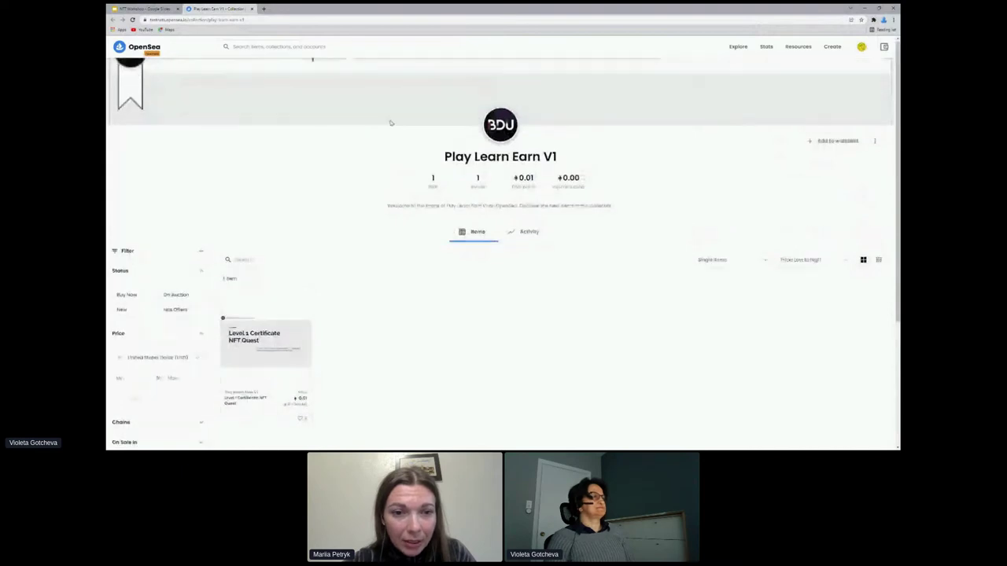
scroll(390, 123, "down", 1)
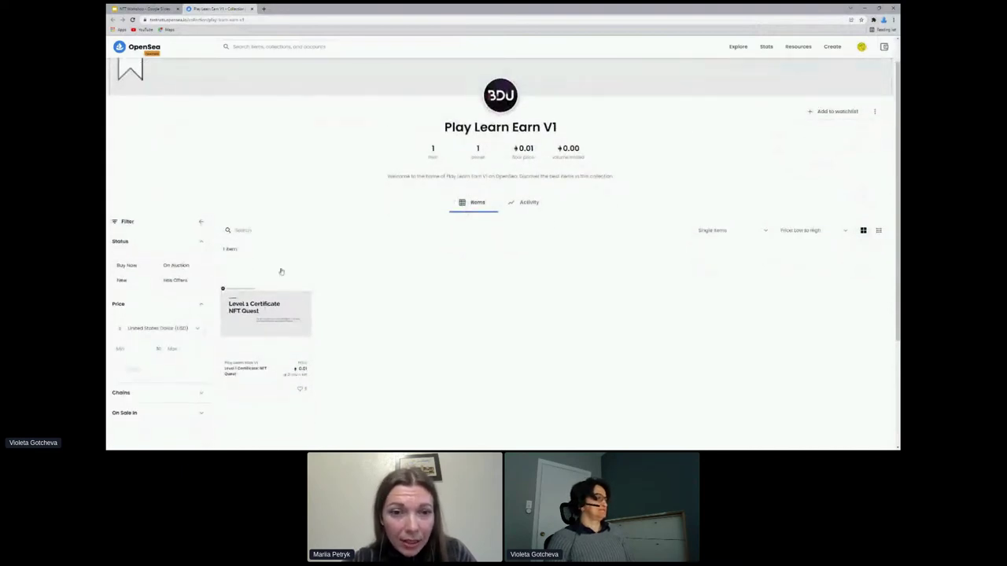
left_click(270, 303)
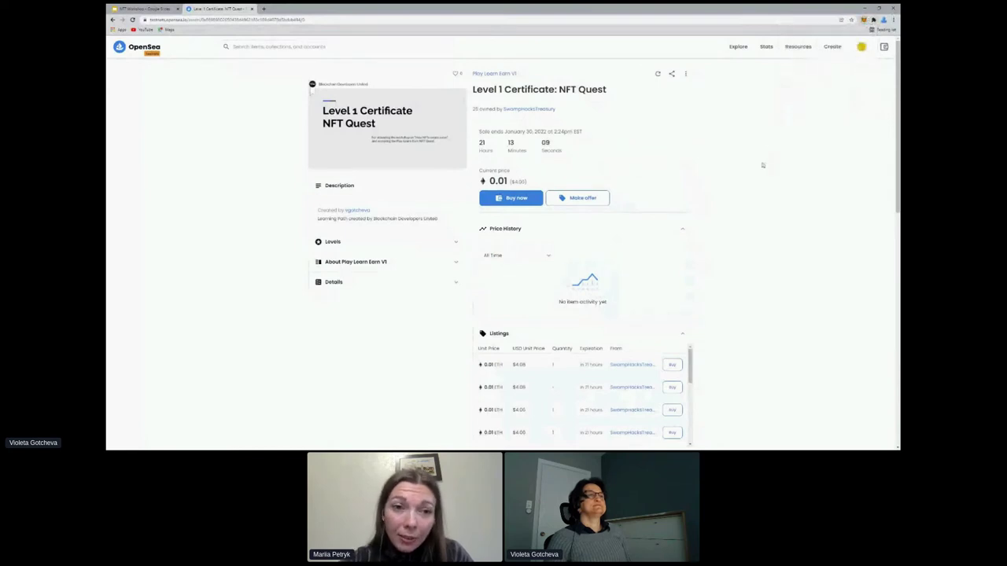
Check Account 1's balance in the MetaMask wallet and reload the certificate's page
left_click(864, 19)
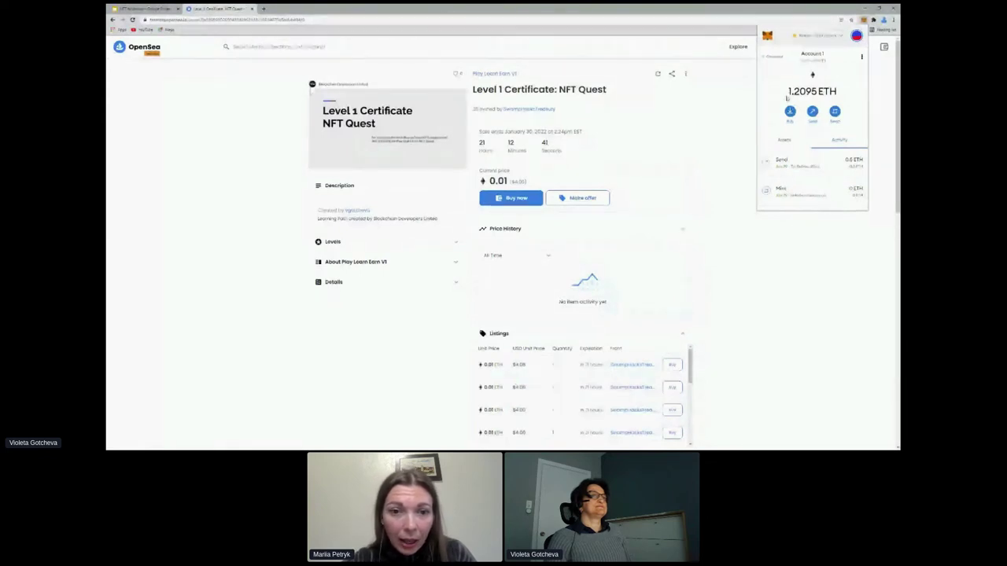
left_click(696, 187)
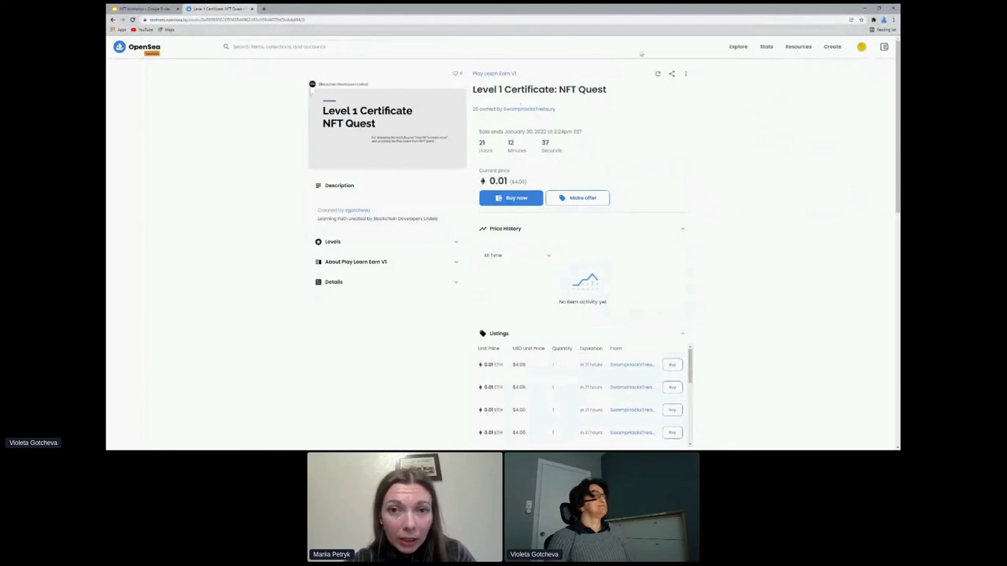
left_click(874, 20)
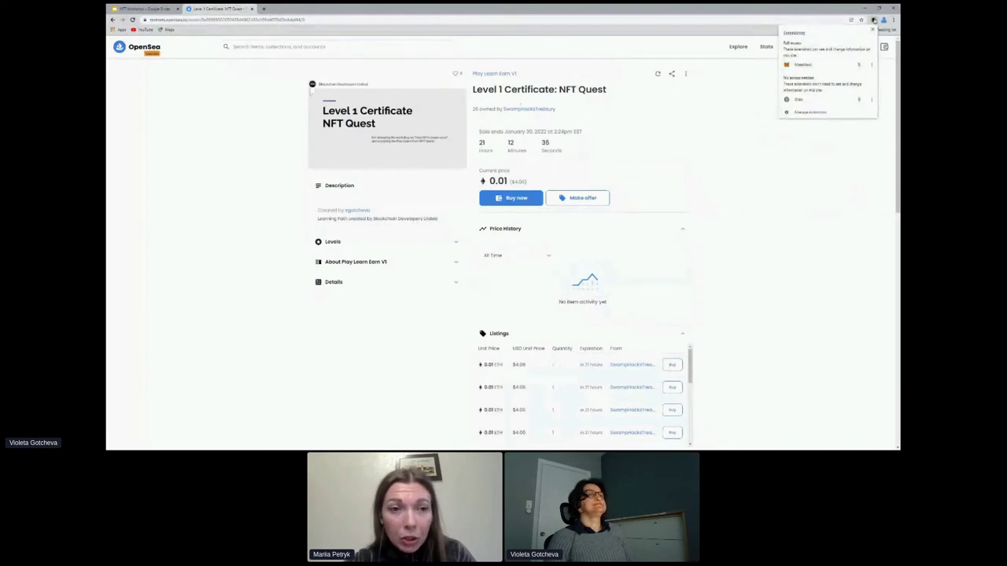
left_click(803, 65)
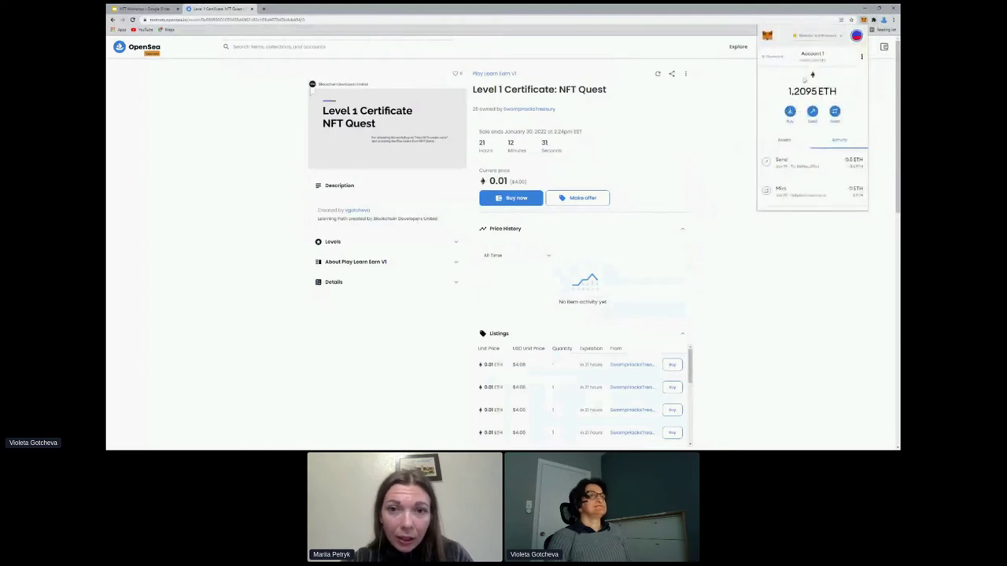
left_click(730, 105)
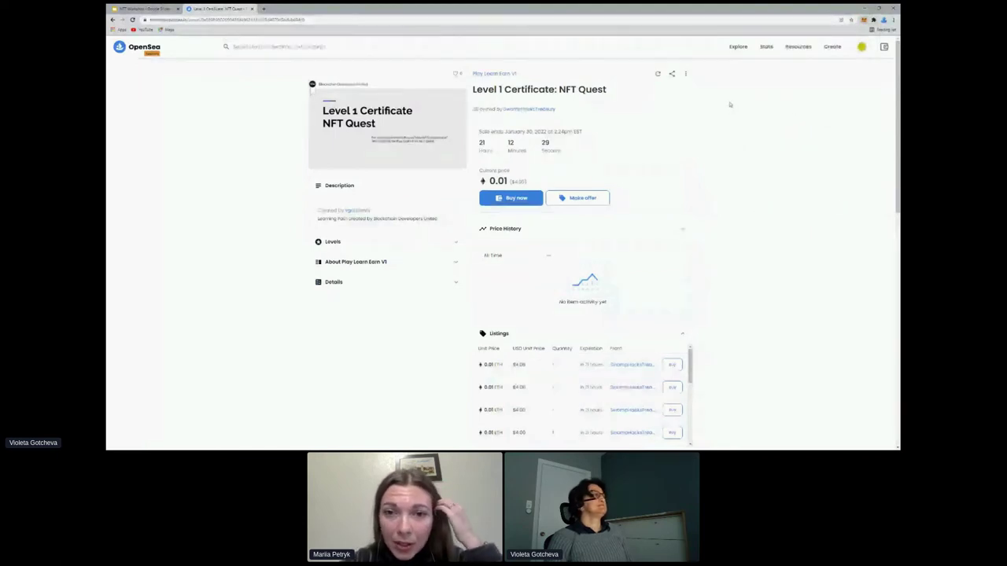
left_click(133, 19)
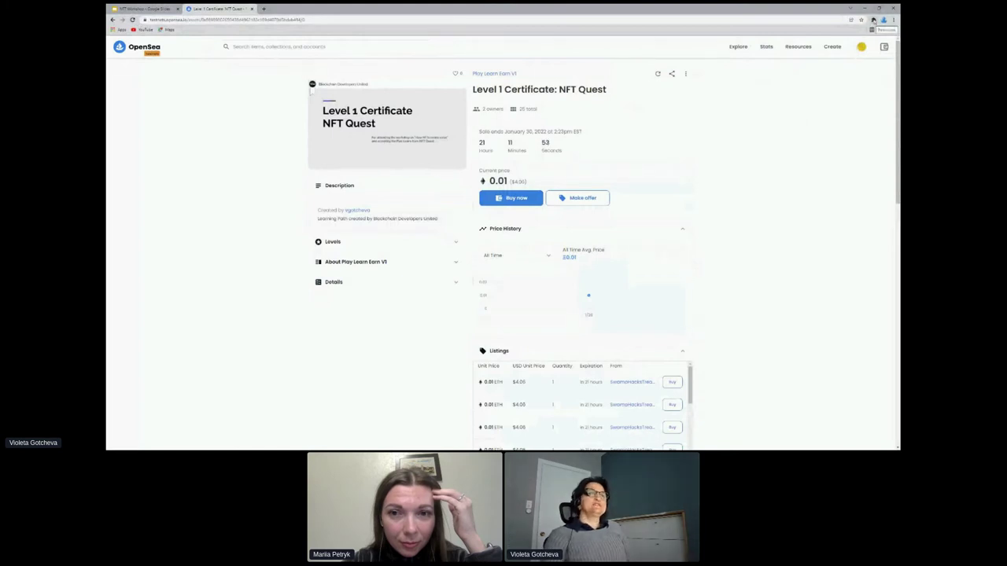
Choose Account 1 from MetaMask's account list and view the list of available networks
left_click(873, 20)
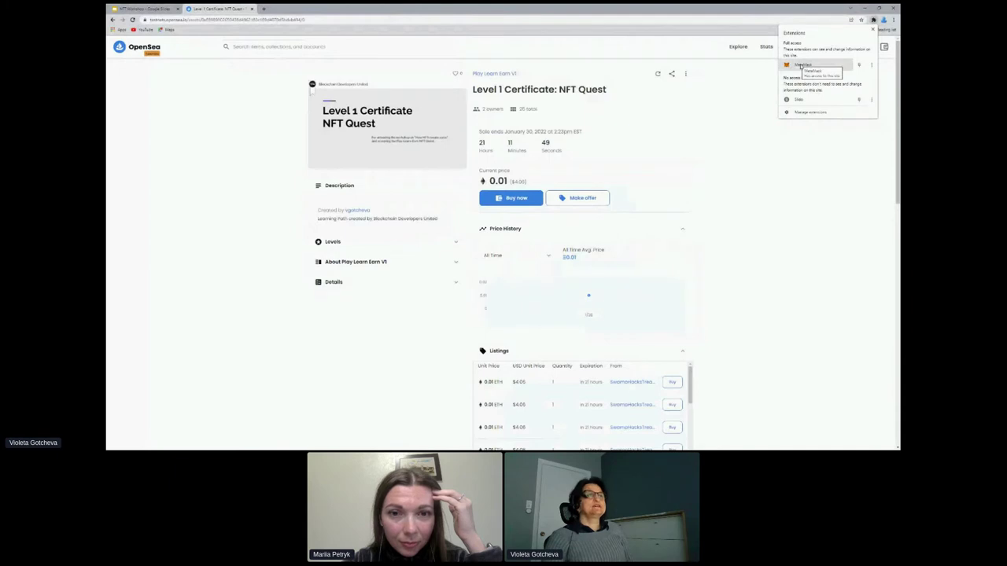
left_click(800, 66)
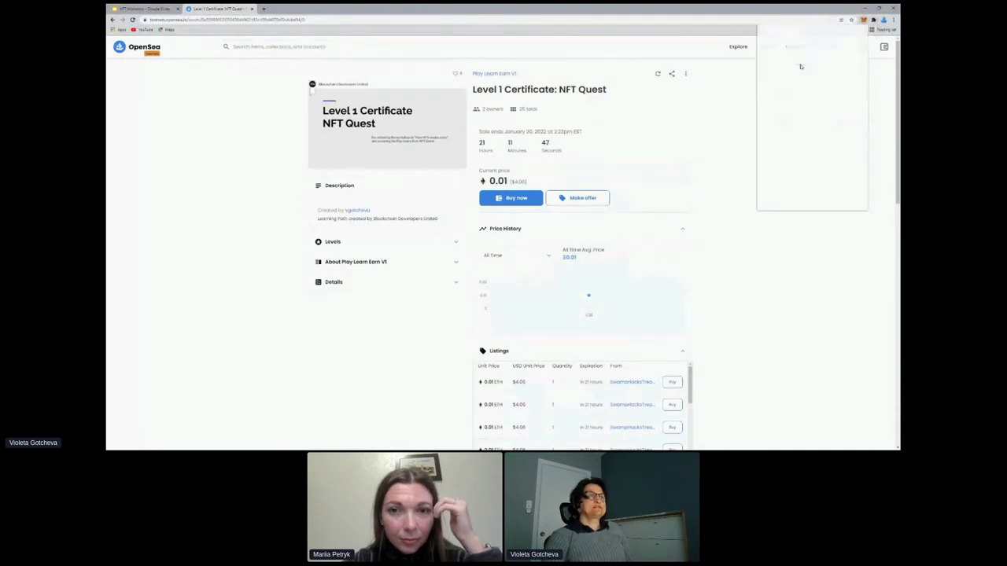
left_click(856, 35)
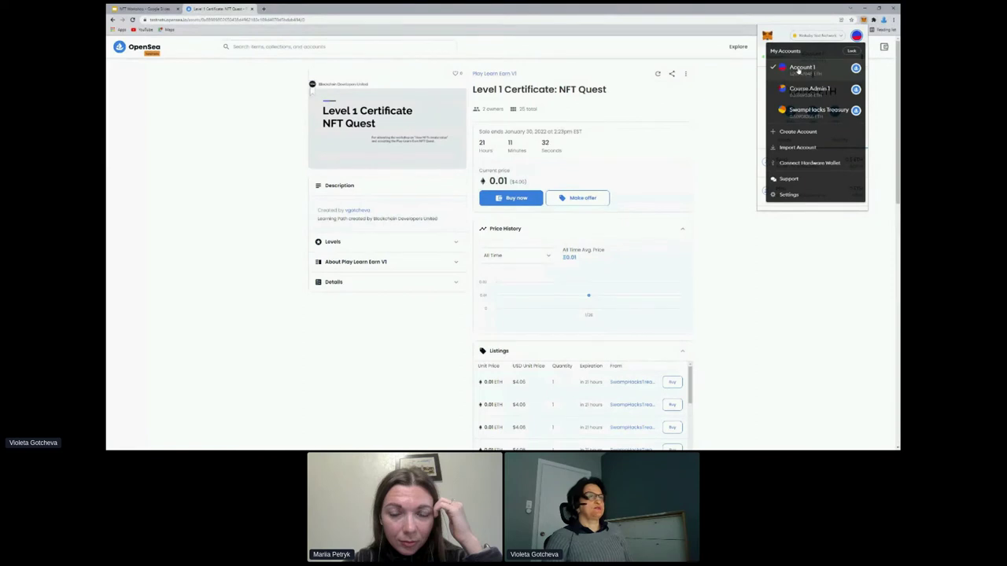
left_click(798, 69)
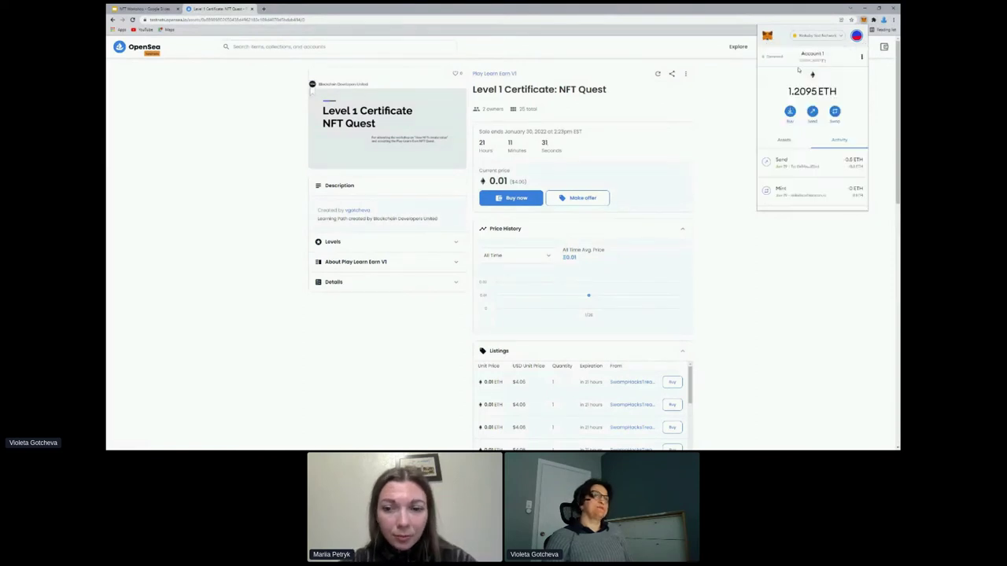
left_click(841, 37)
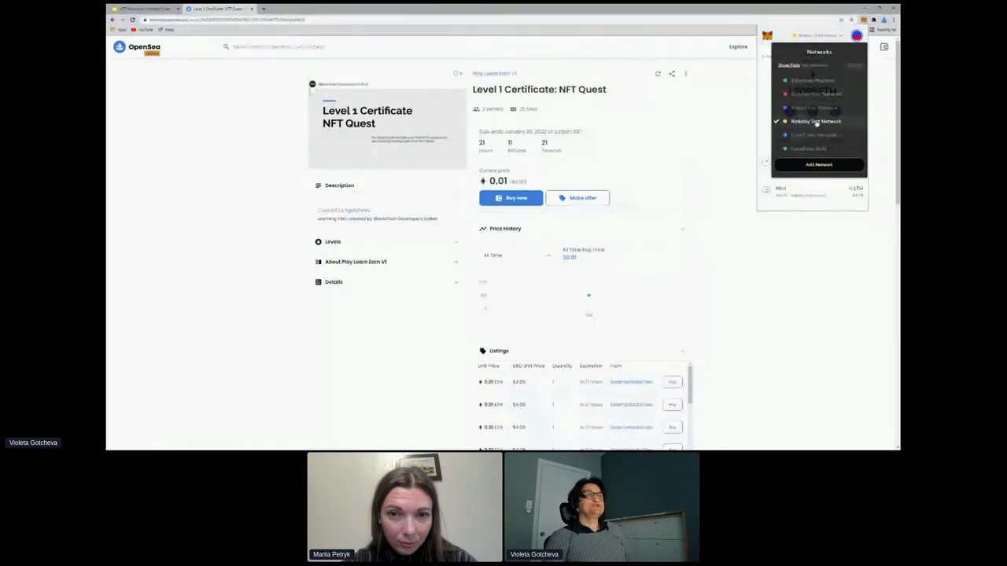
left_click(865, 42)
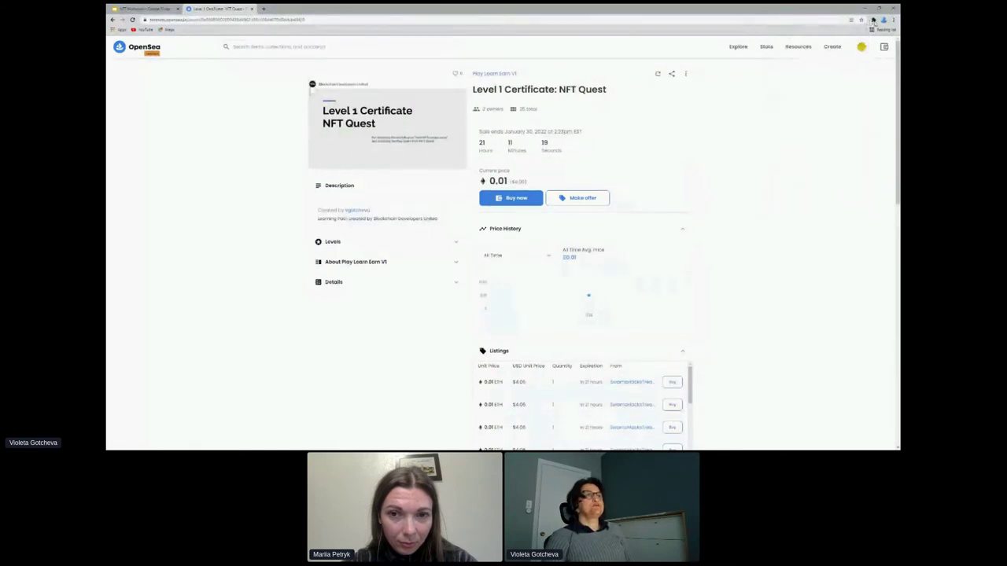
Reopen the MetaMask wallet and examine the General section of its settings
left_click(874, 22)
left_click(852, 65)
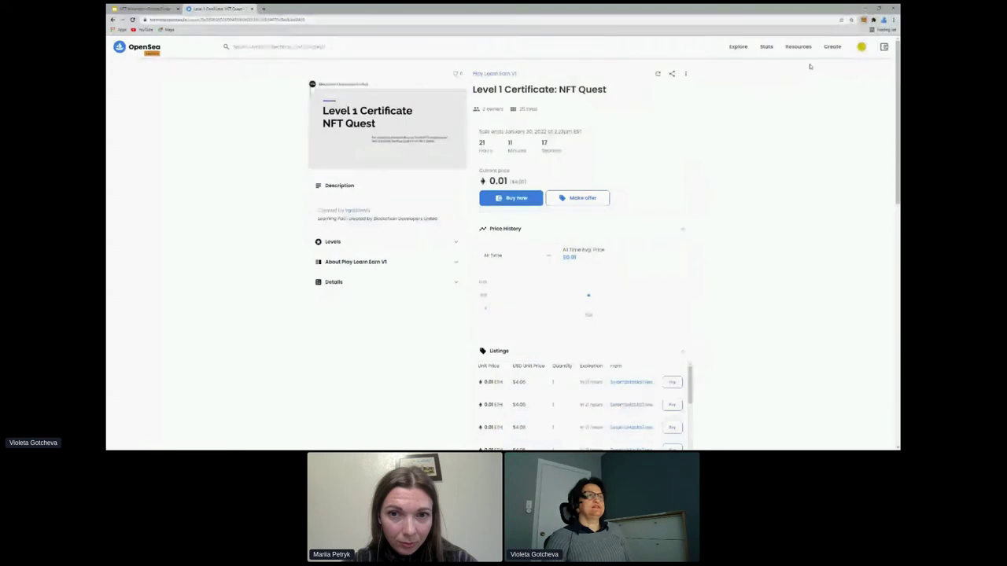
left_click(863, 20)
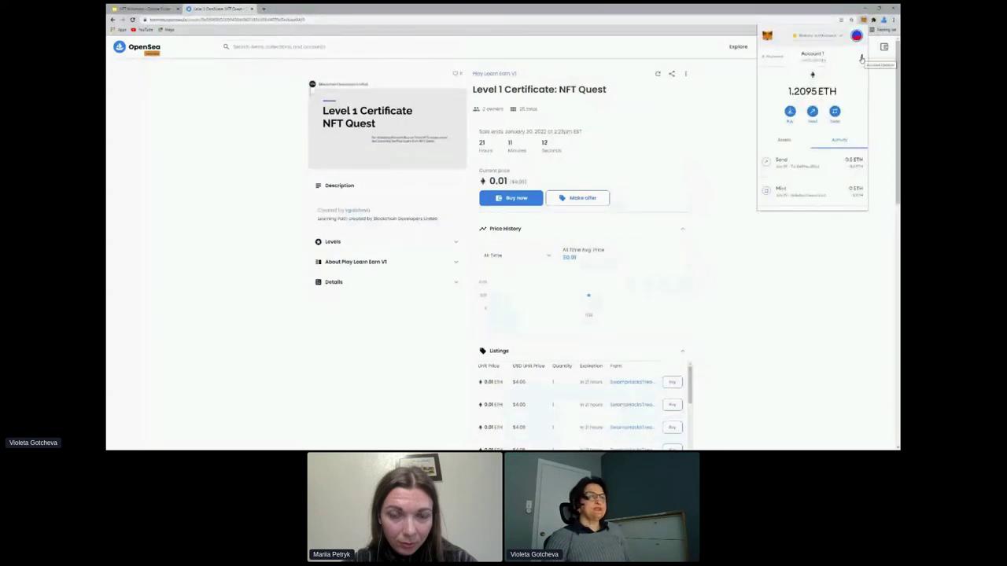
left_click(856, 37)
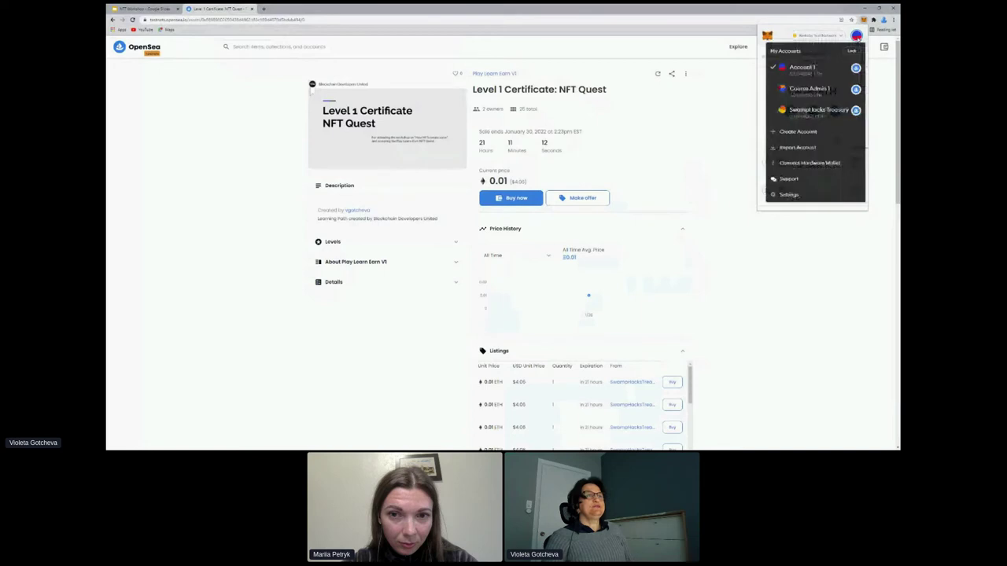
left_click(785, 194)
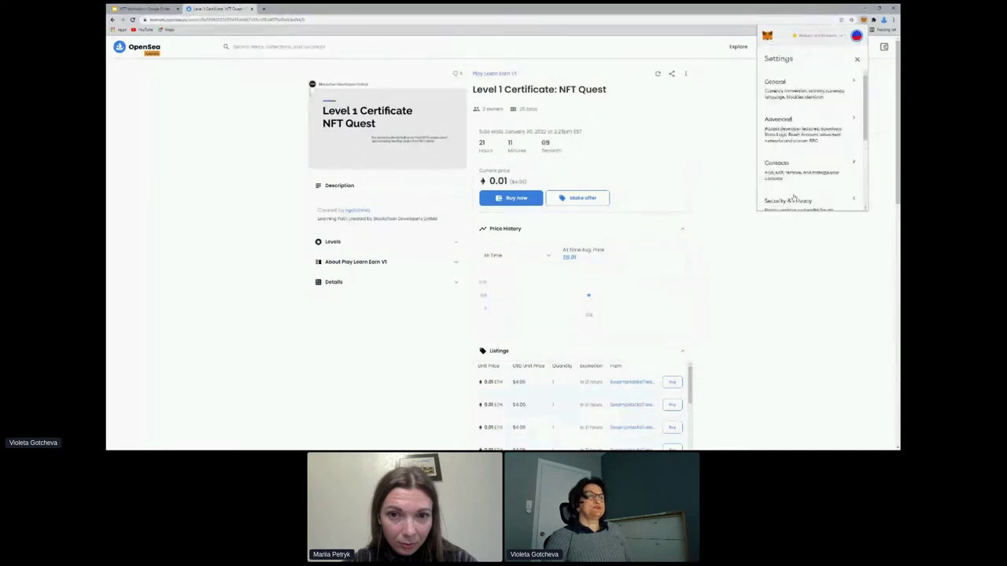
left_click(809, 93)
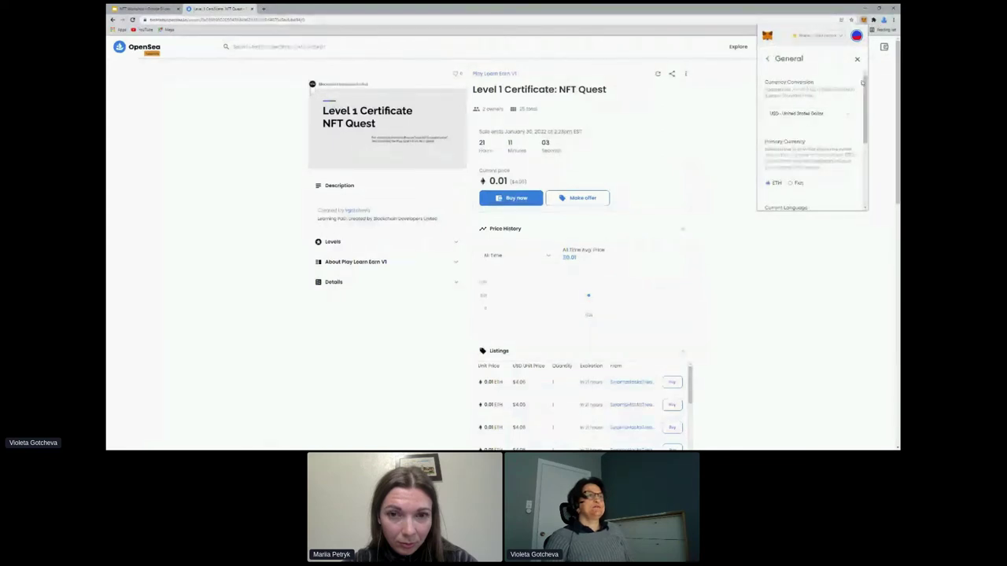
mouse_move(863, 82)
left_mouse_down()
mouse_move(868, 151)
mouse_move(856, 77)
left_mouse_up()
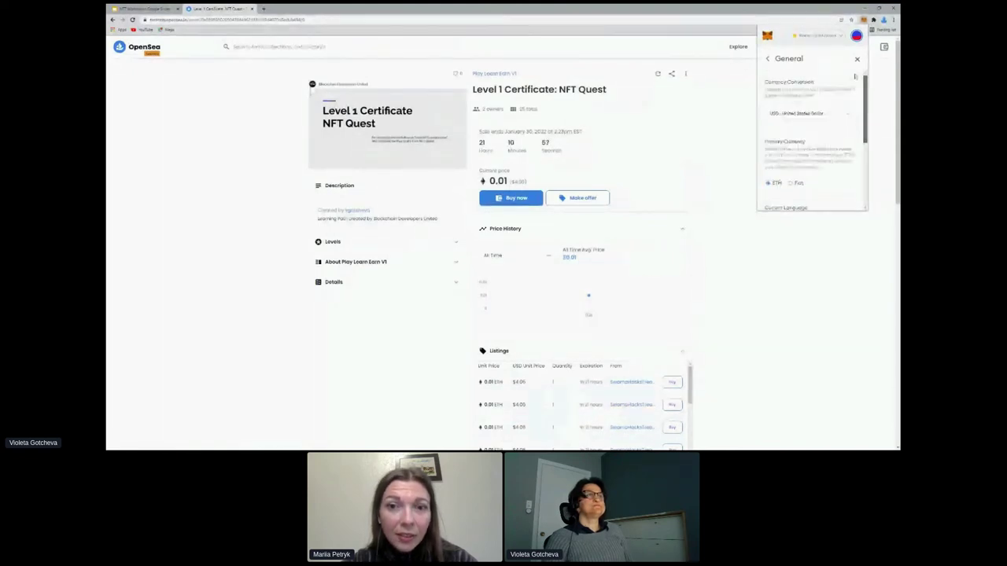
left_click(767, 58)
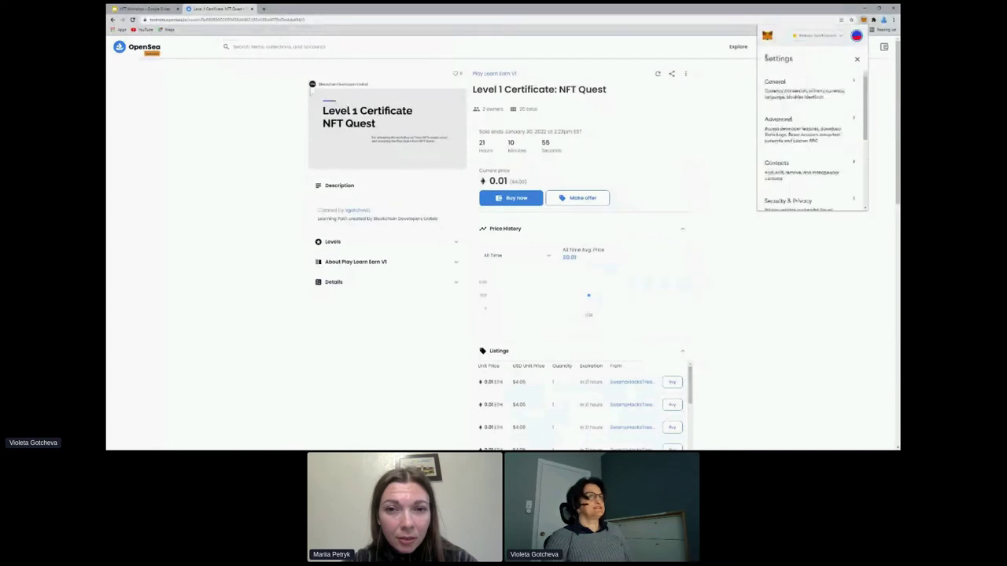
Locate the Show test networks option in MetaMask's Advanced settings, choose Rinkeby Test Network, and close the wallet
left_click(785, 119)
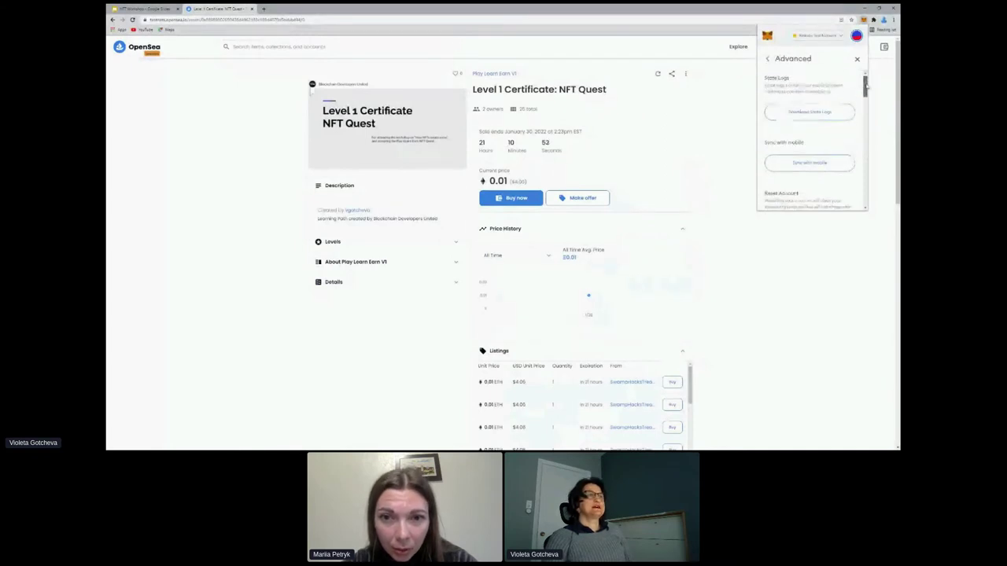
left_click_drag(866, 87, 873, 135)
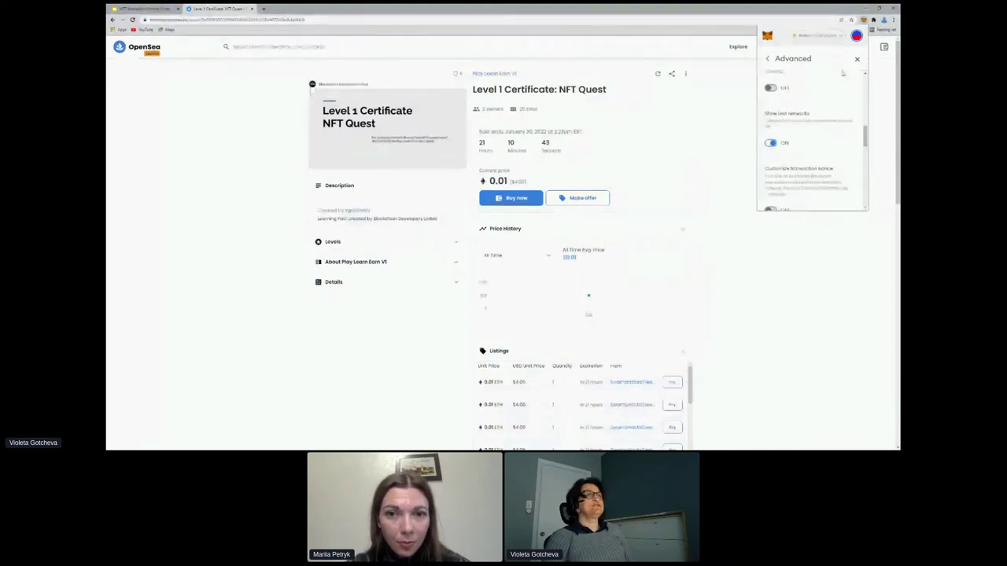
left_click(825, 36)
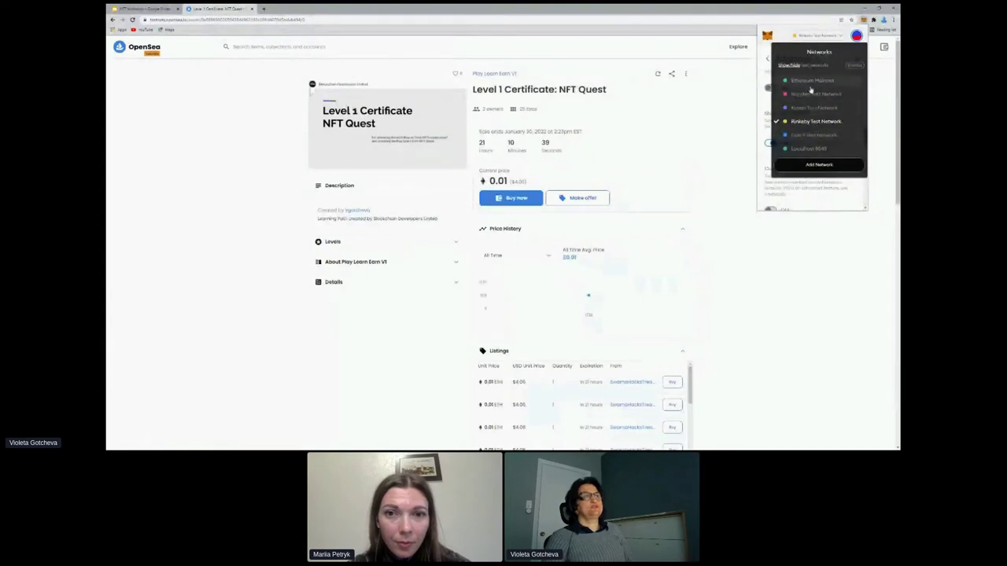
left_click(806, 122)
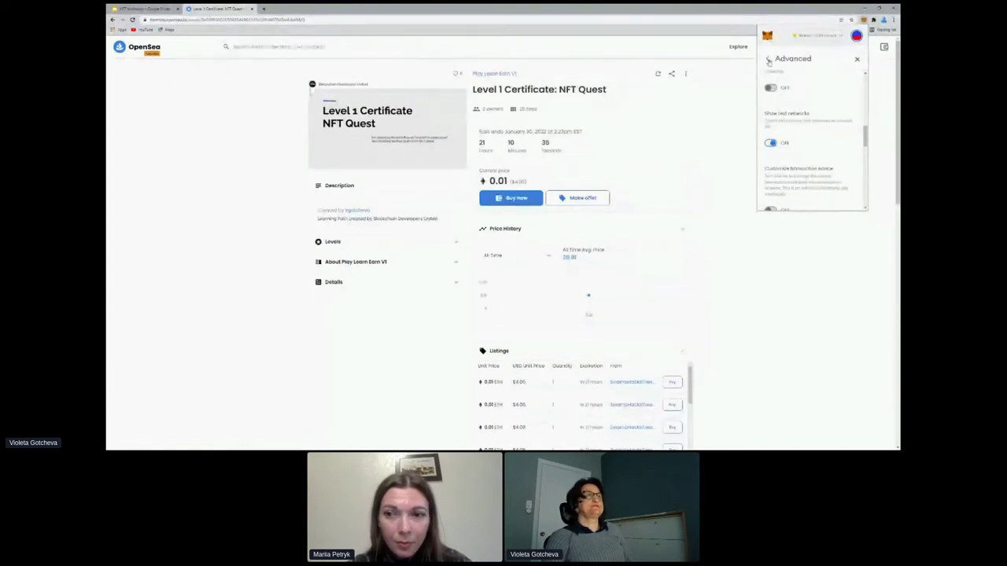
left_click(769, 59)
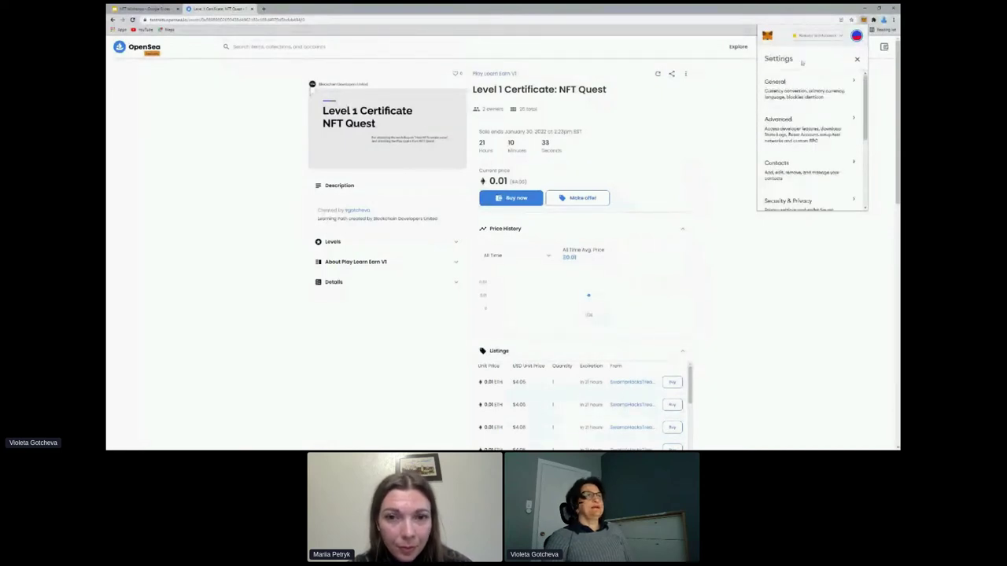
left_click(858, 60)
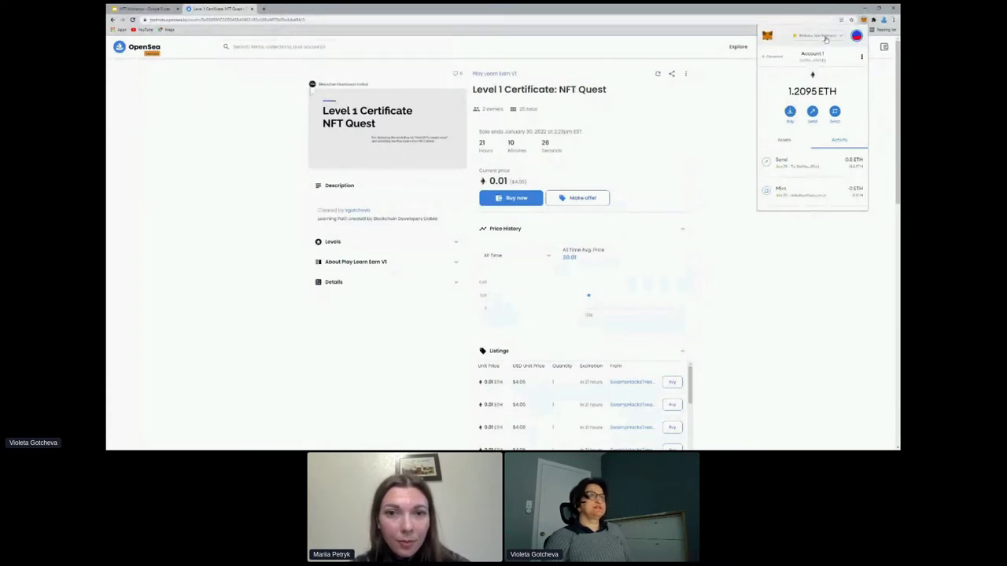
left_click(741, 100)
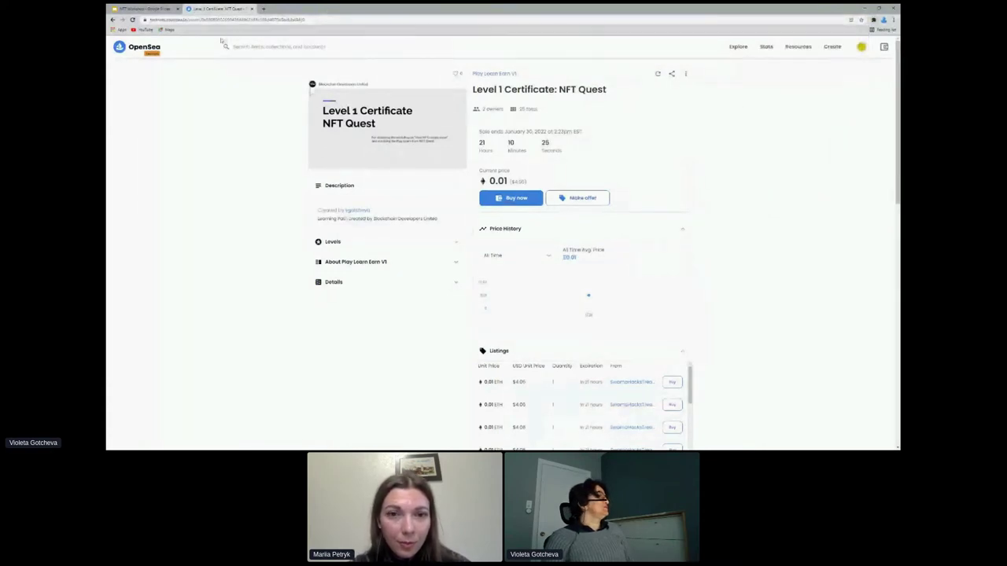
Highlight the testnets.opensea.io part of the page address and open the Play Learn Earn V1 collection page
left_click_drag(150, 19, 201, 19)
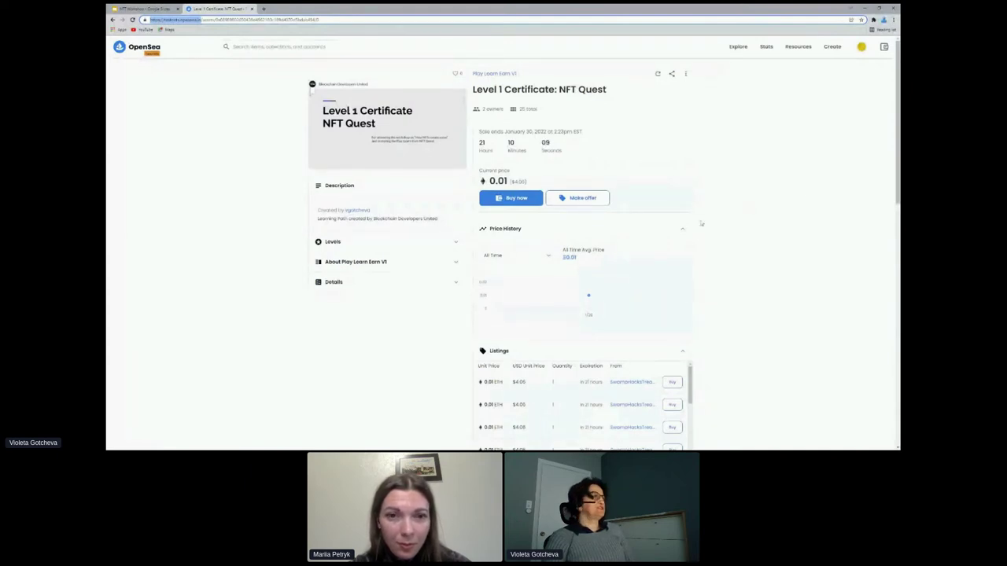
left_click(493, 74)
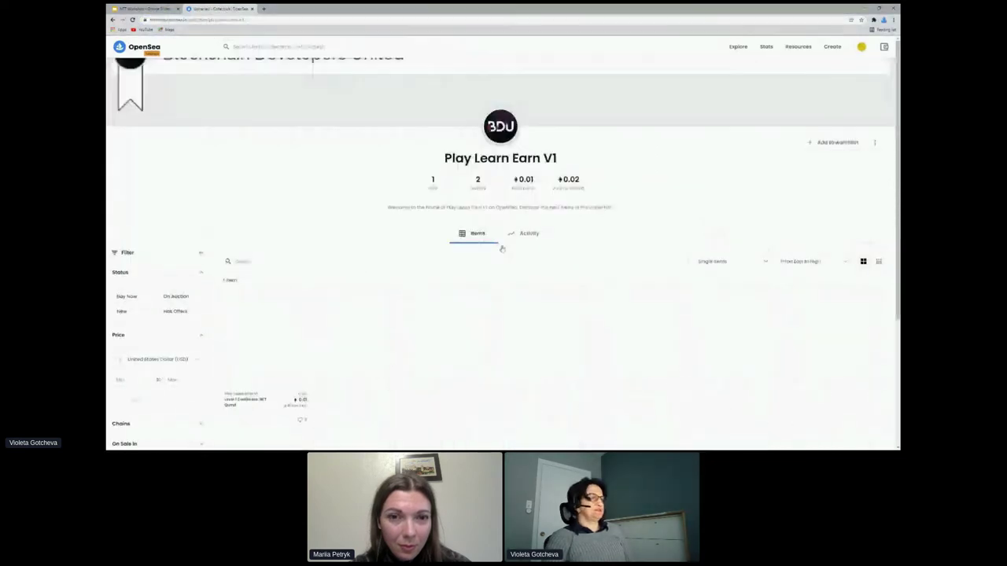
Open the Level 1 Certificate: NFT Quest item, start buying it, and acknowledge that OpenSea has not reviewed the collection
scroll(350, 217, "down", 1)
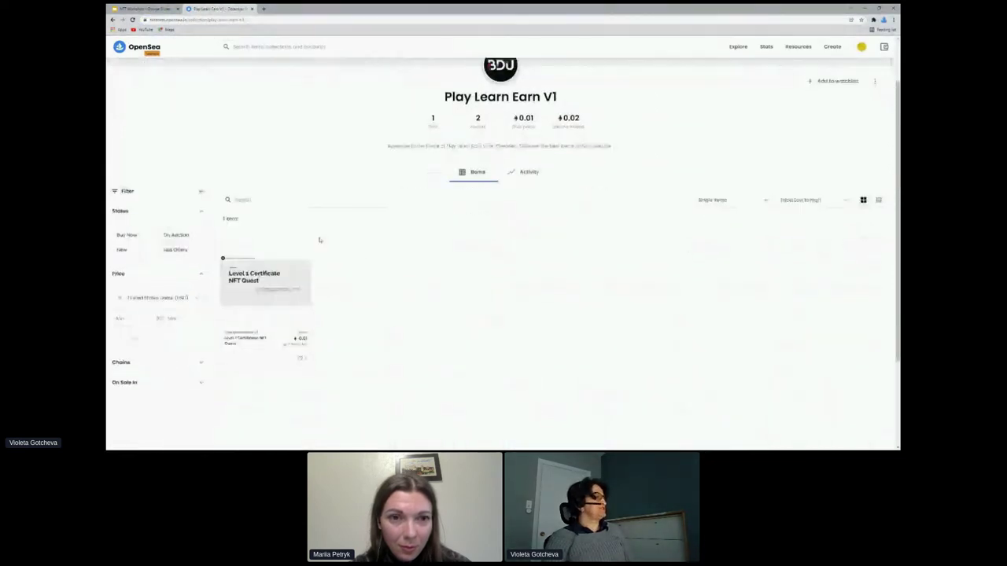
left_click(262, 287)
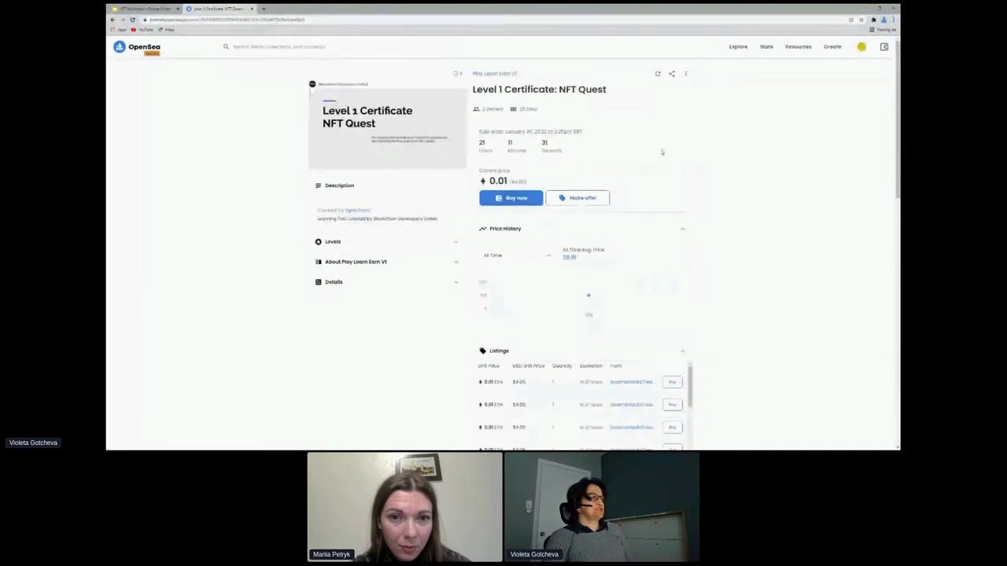
left_click(510, 198)
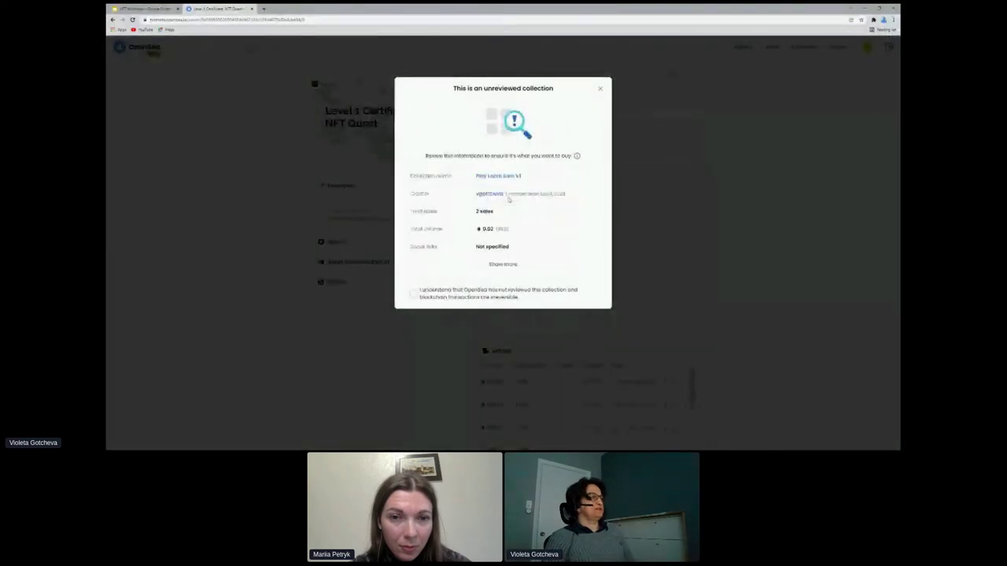
left_click(413, 299)
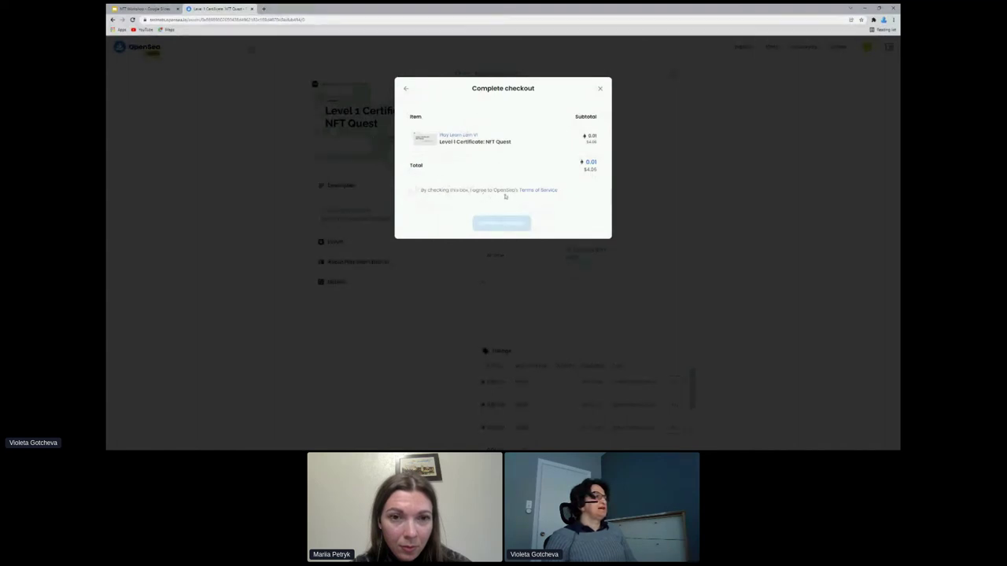
Accept the Terms of Service, confirm the checkout, and approve the 0.01 ETH purchase in MetaMask
left_click(414, 192)
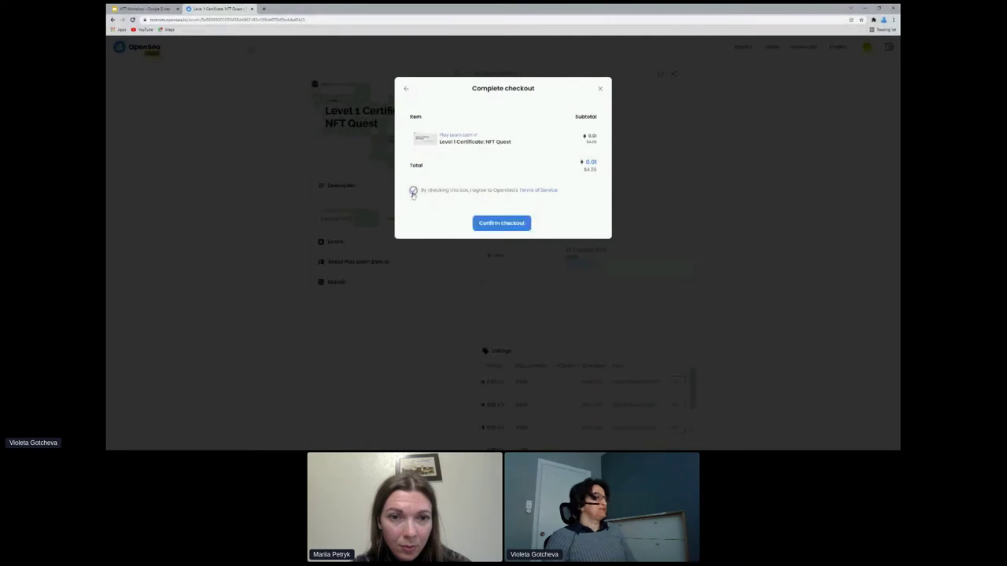
left_click(501, 225)
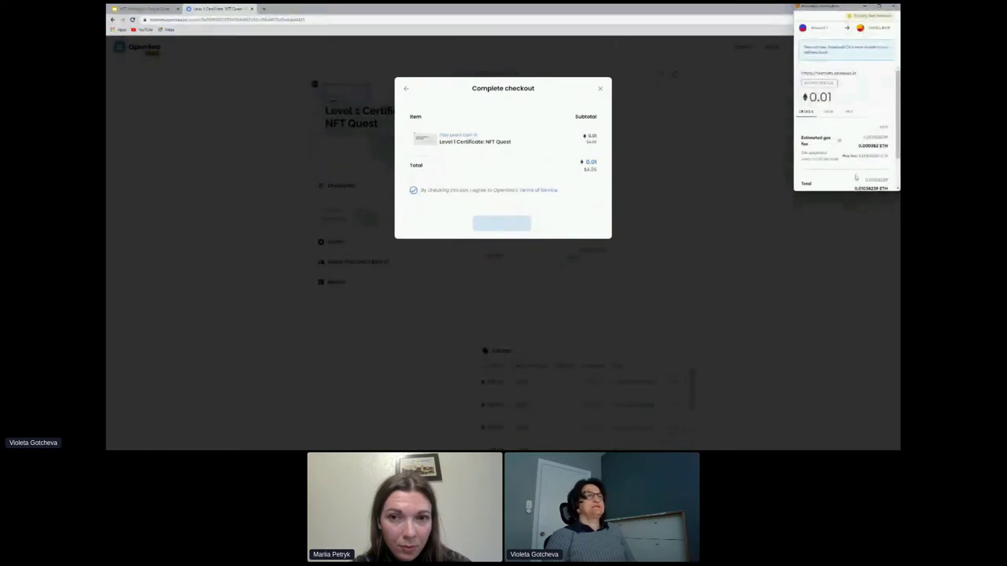
scroll(823, 118, "down", 3)
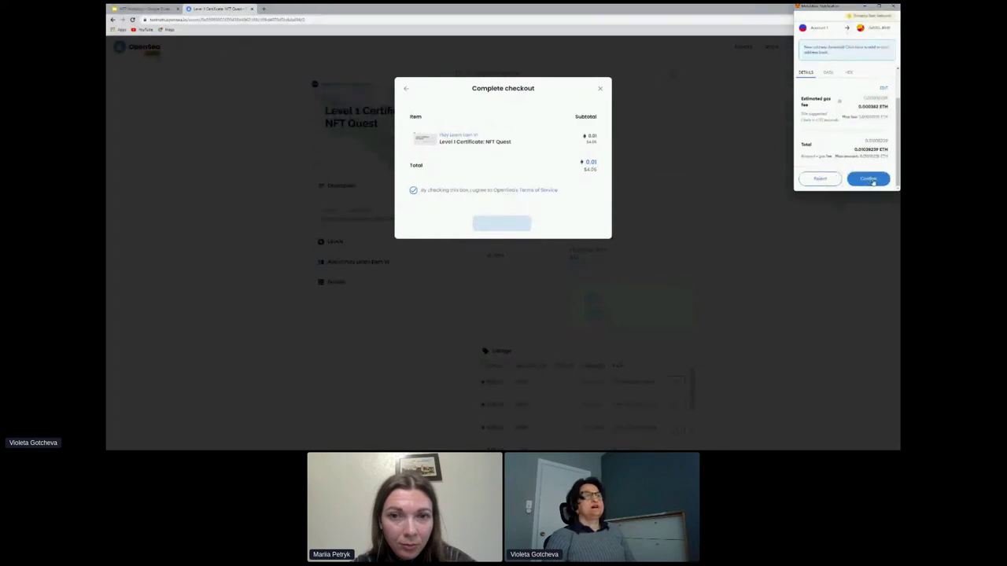
left_click(870, 179)
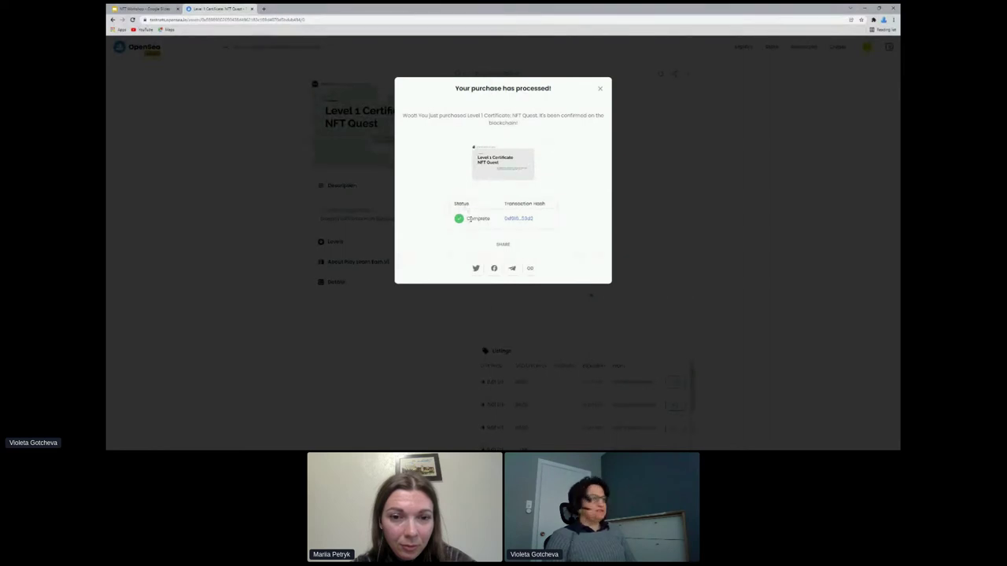
left_click(600, 91)
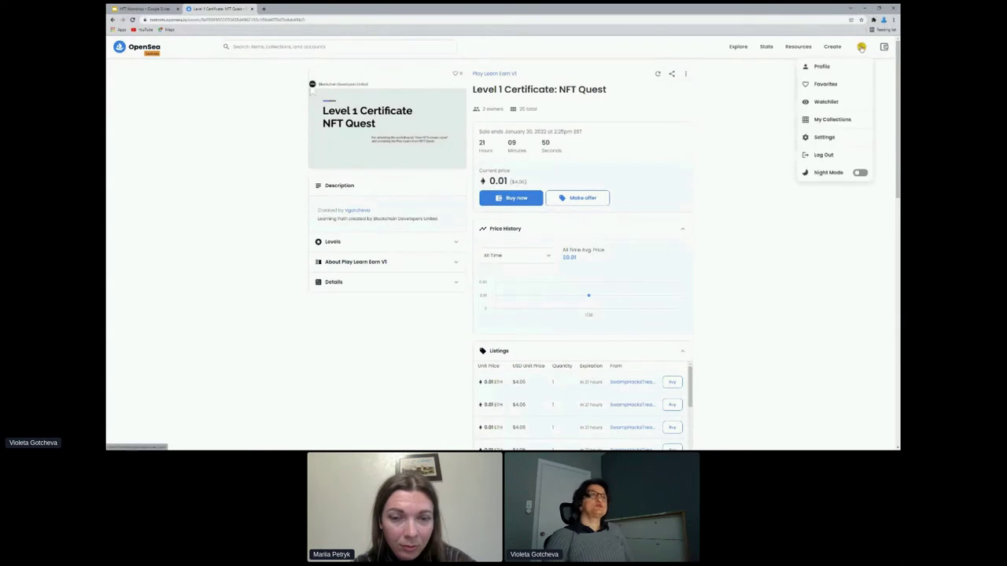
View the purchased Level 1 Certificate among the profile's collected items and open its Play Learn Earn V1 collection
left_click(863, 48)
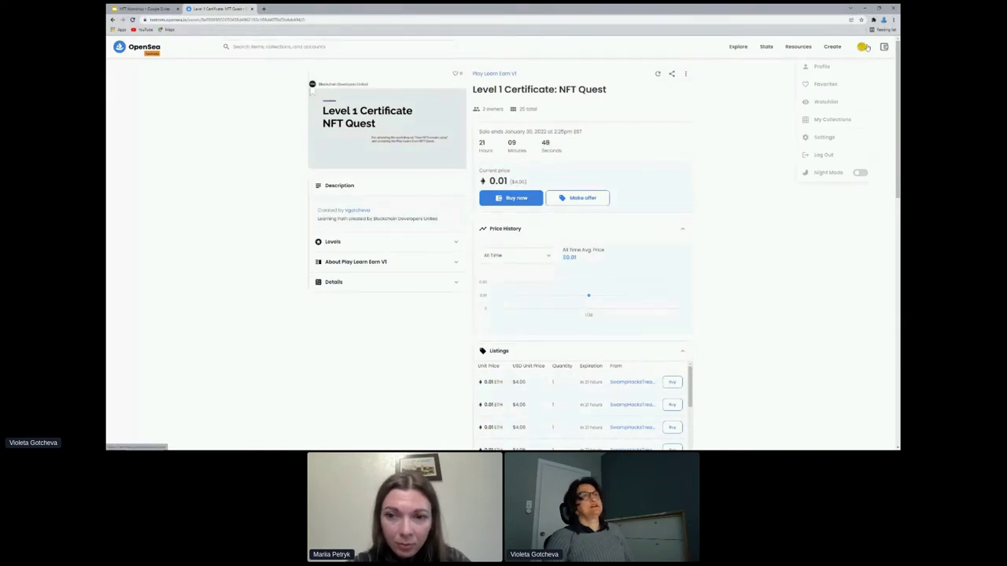
left_click(823, 67)
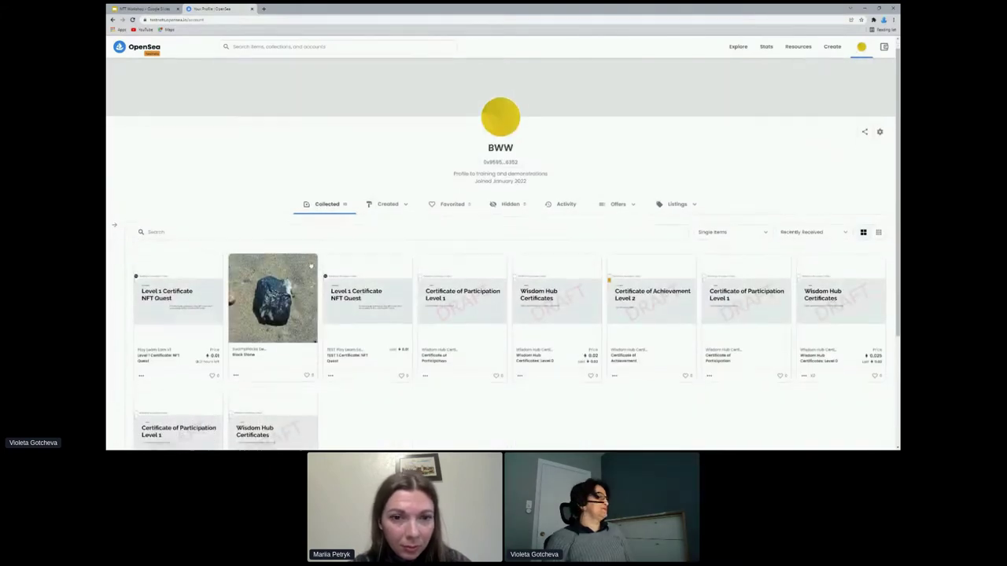
scroll(311, 266, "down", 1)
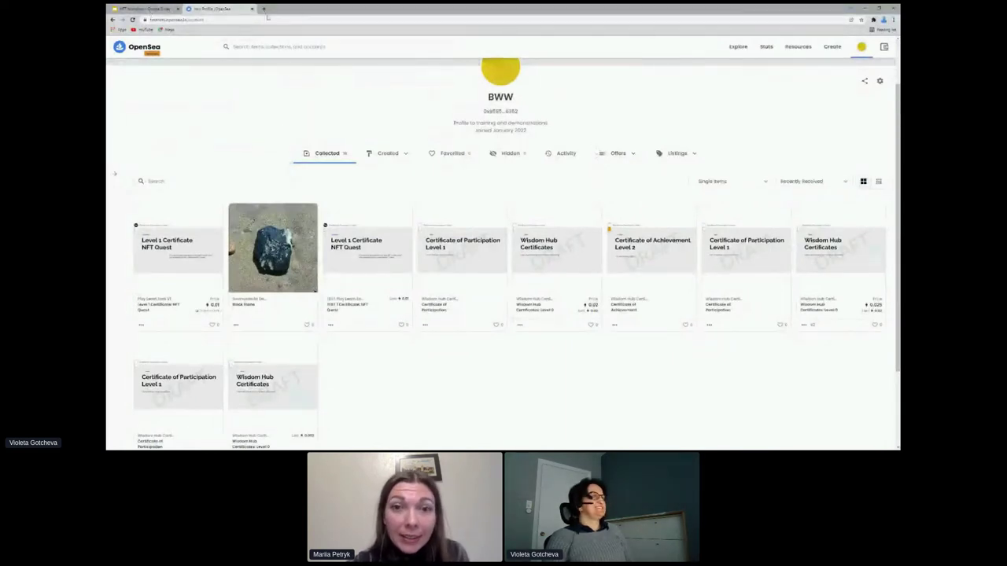
scroll(762, 98, "up", 2)
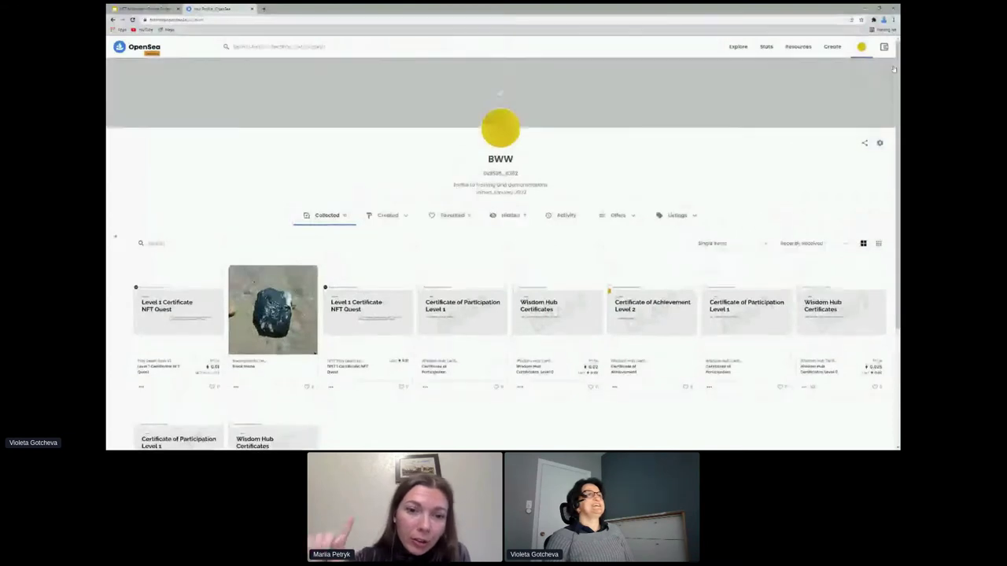
left_click(154, 322)
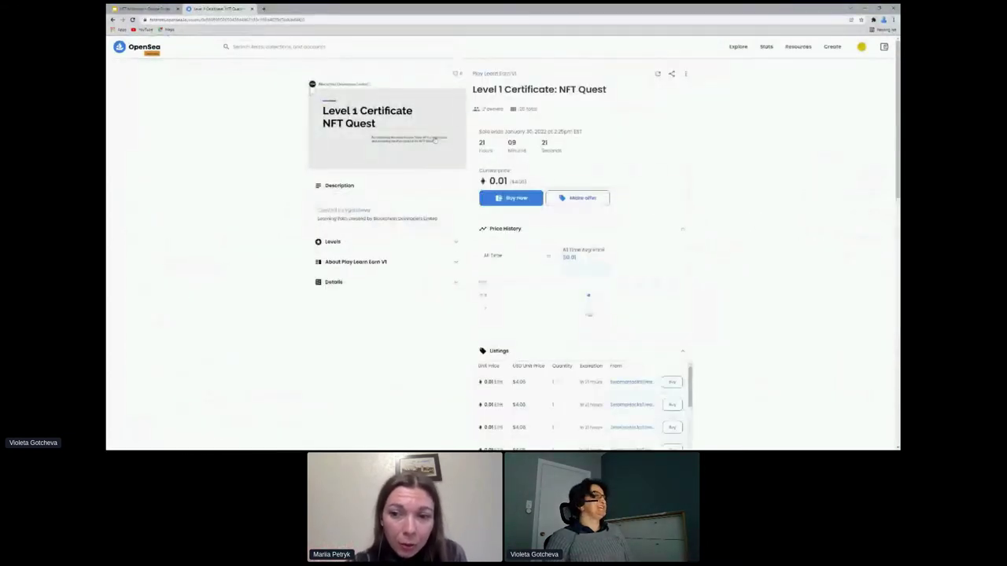
left_click(504, 74)
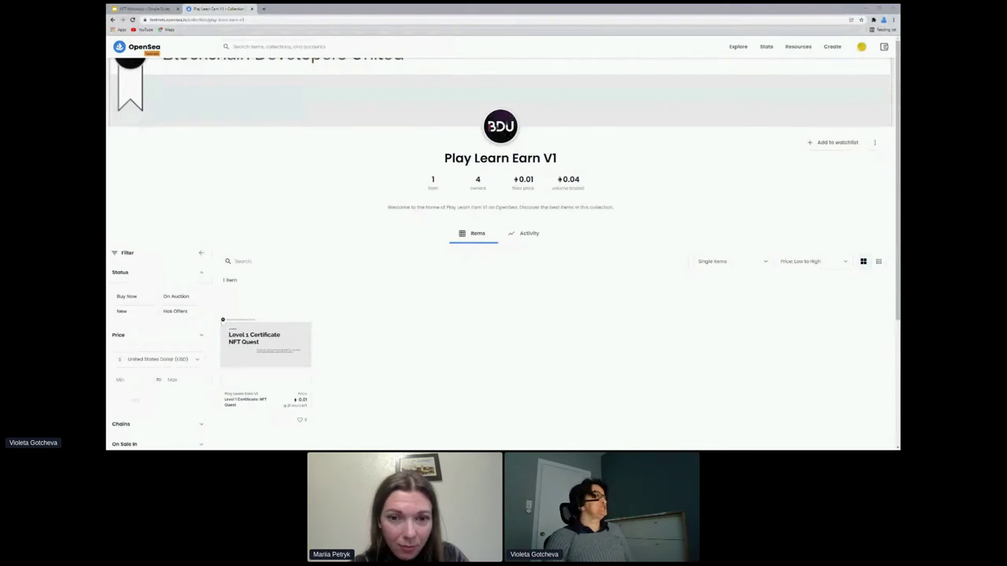
Open the Chainlink faucet page faucets.chain.link/rinkeby in a new tab and highlight LINK in its heading
left_click(264, 9)
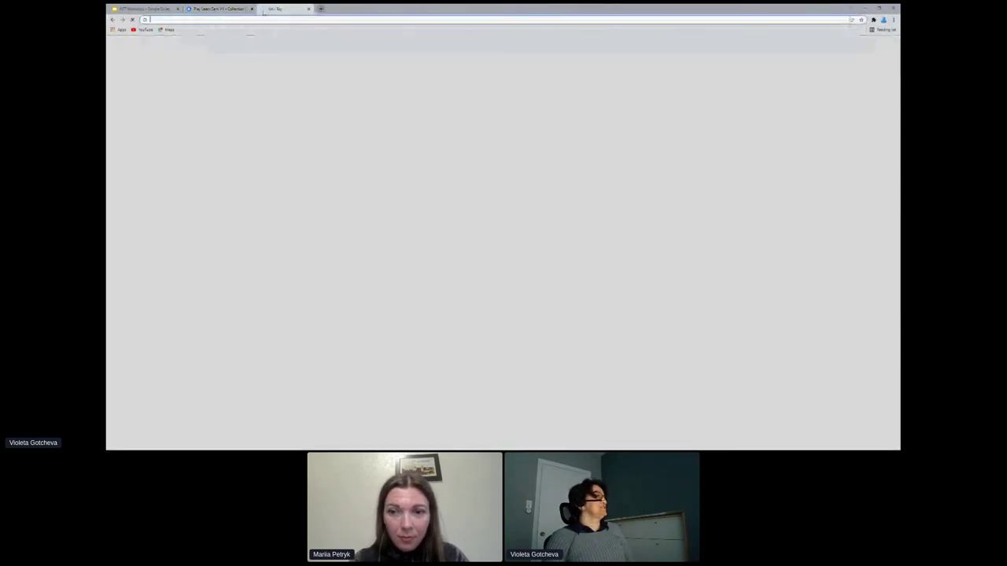
left_click(251, 20)
key("ctrl+v")
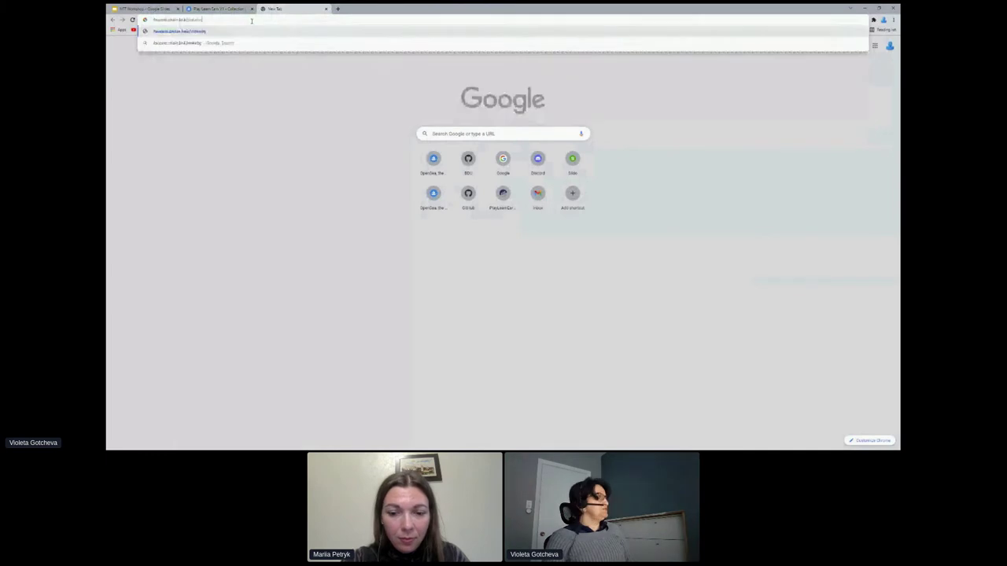
key("Return")
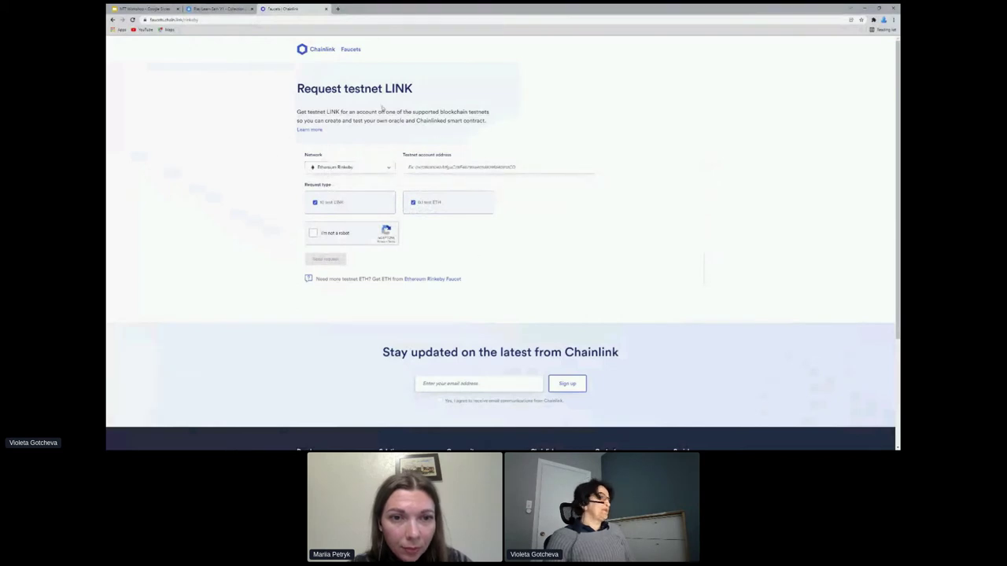
left_click_drag(384, 88, 414, 92)
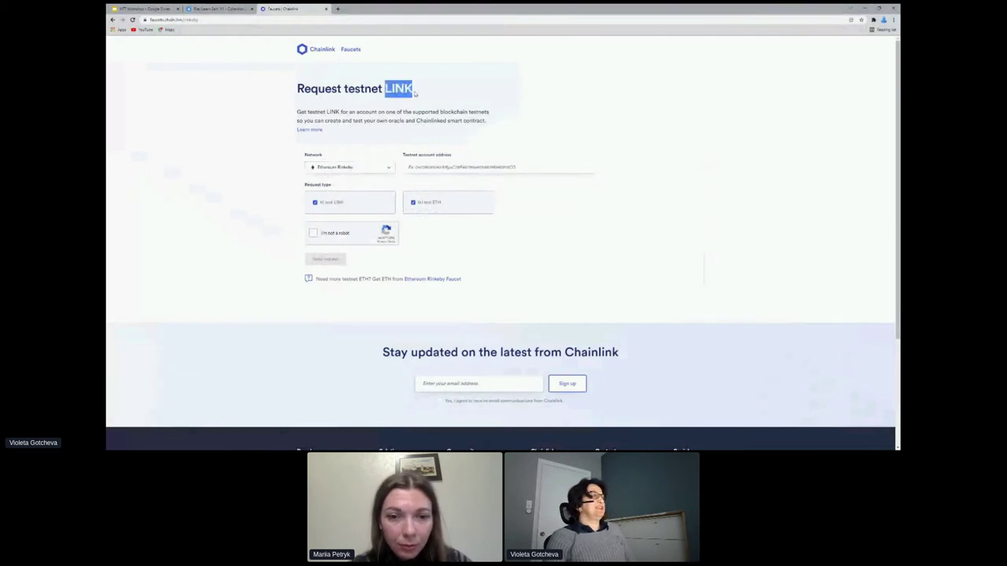
left_click(386, 89)
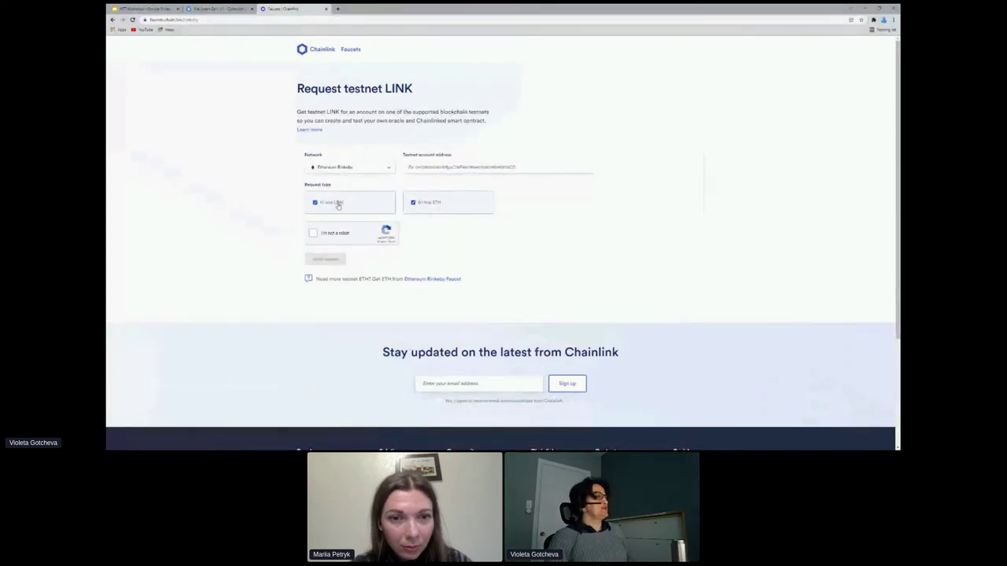
Copy Account 1's address from MetaMask and paste it as the testnet account address in the faucet form
left_click(873, 21)
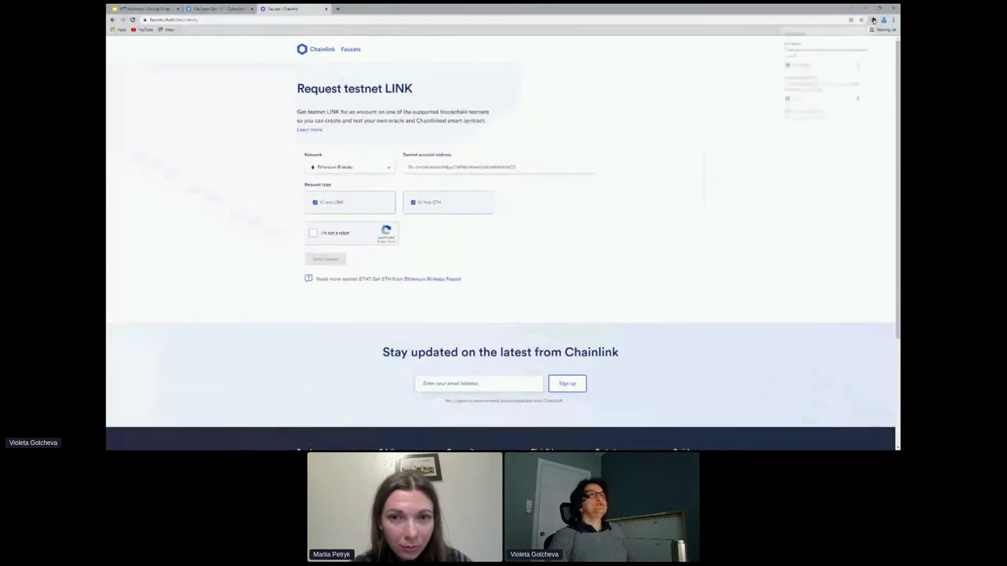
left_click(806, 64)
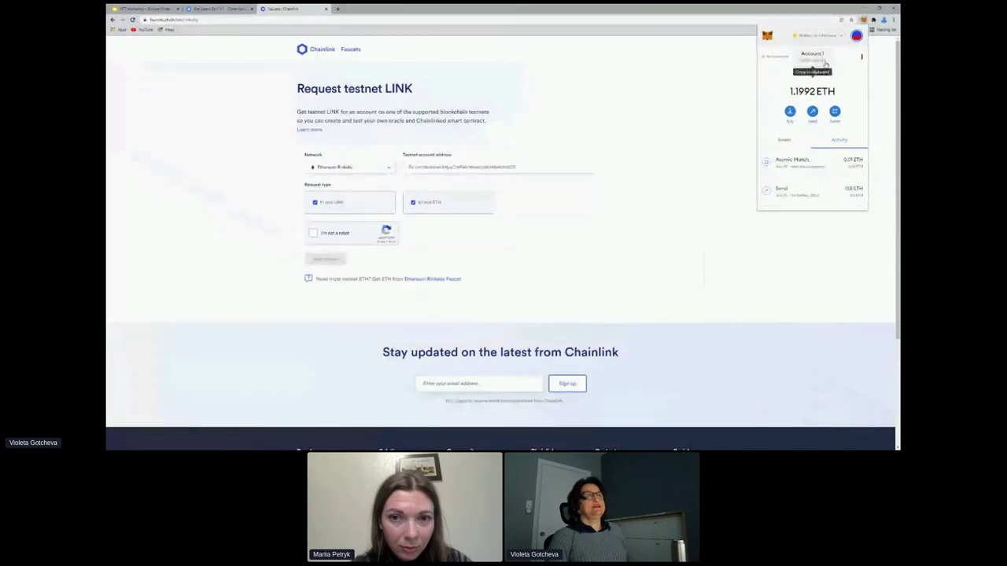
left_click(825, 63)
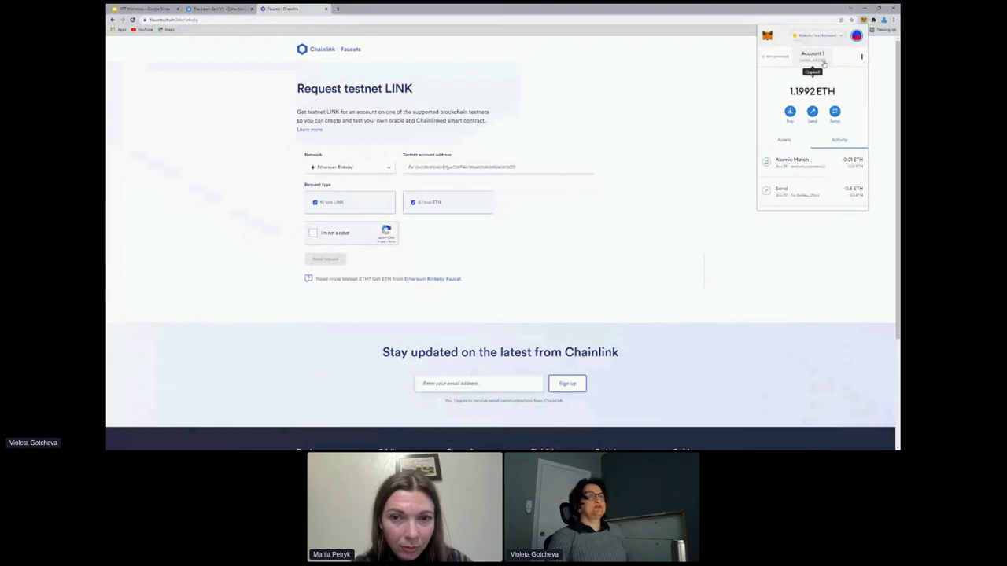
left_click(441, 166)
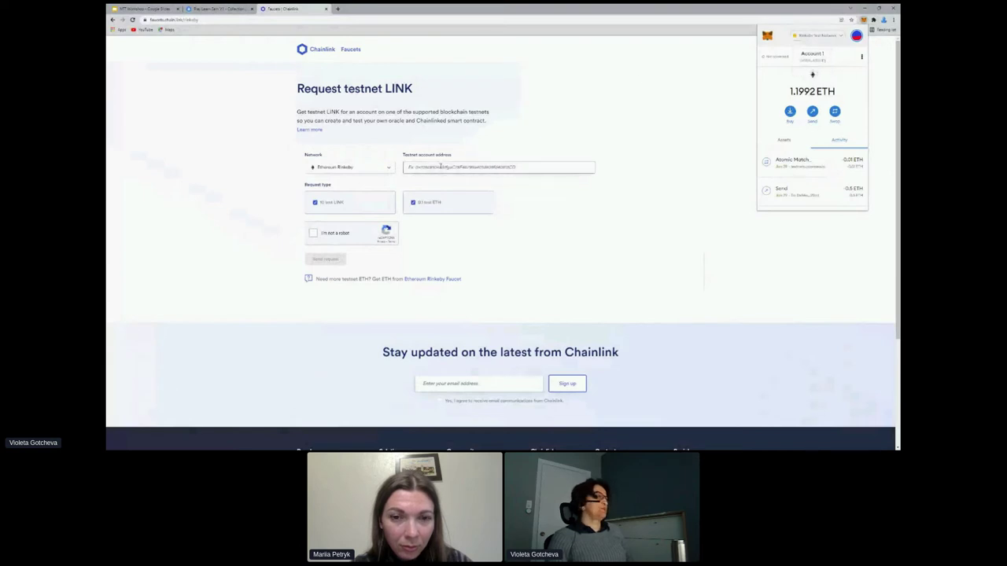
key("ctrl+v")
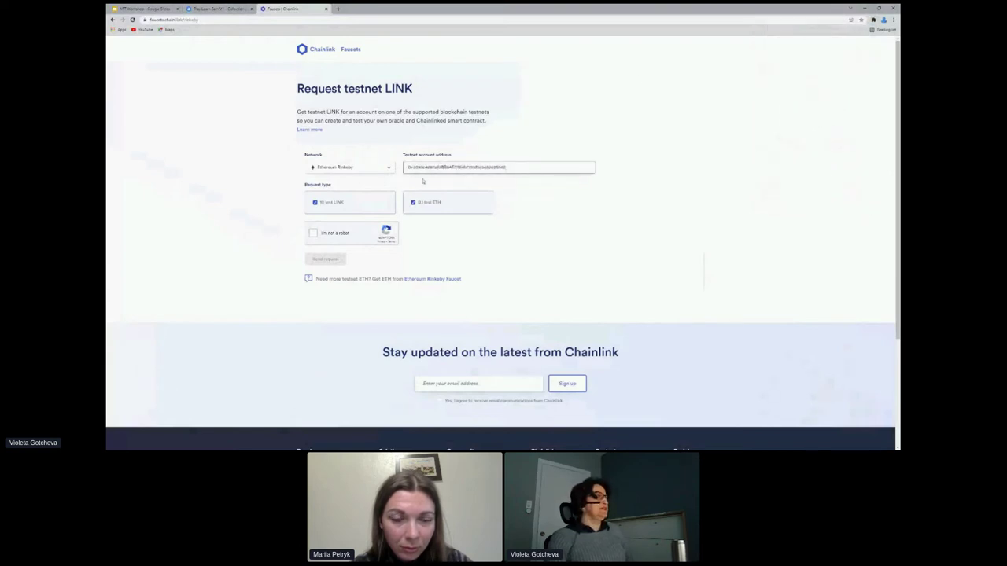
Complete the robot check by choosing the motorcycle images, and send the request for 10 test LINK and 0.1 test ETH
left_click(313, 233)
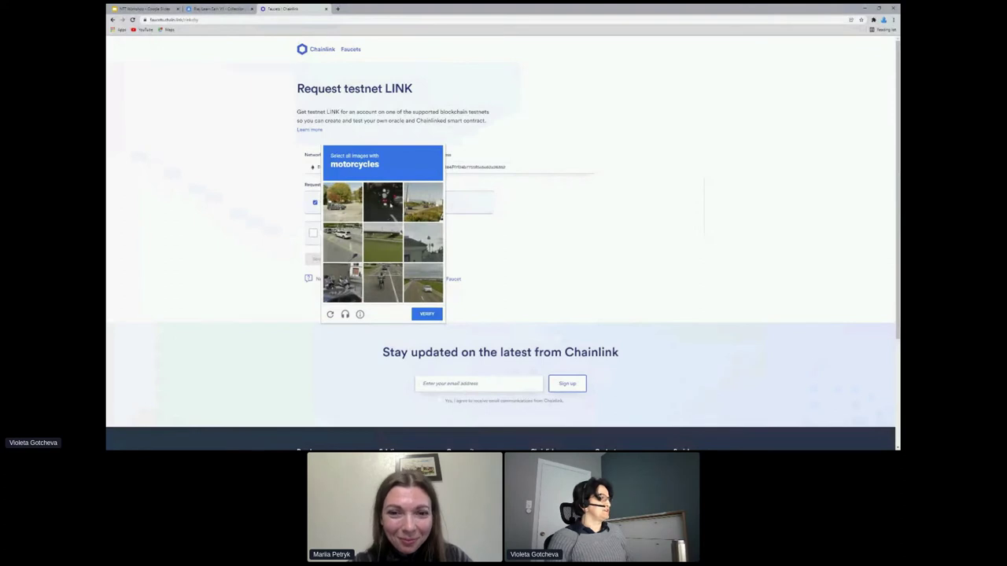
left_click(383, 203)
left_click(385, 286)
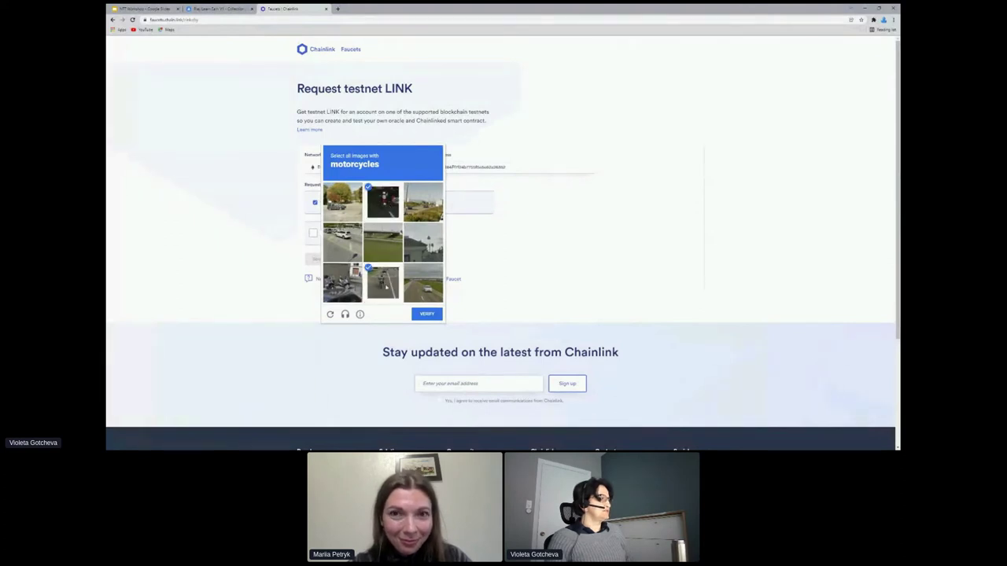
left_click(343, 293)
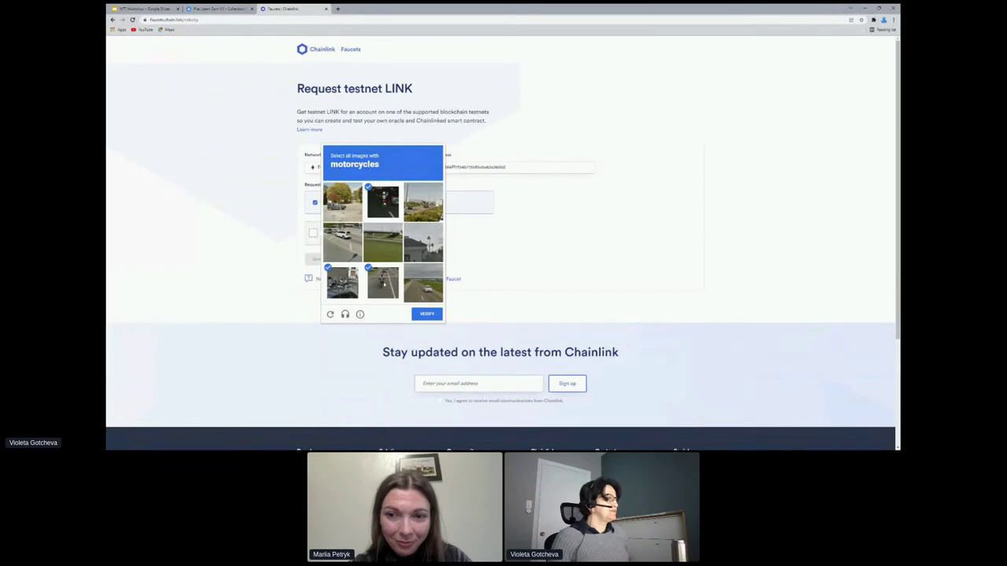
left_click(427, 314)
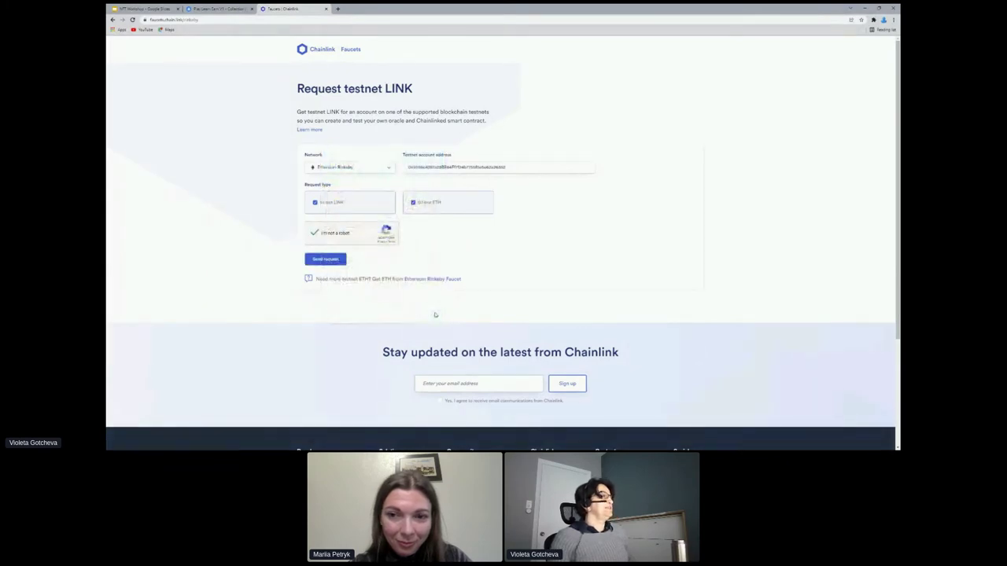
left_click(321, 262)
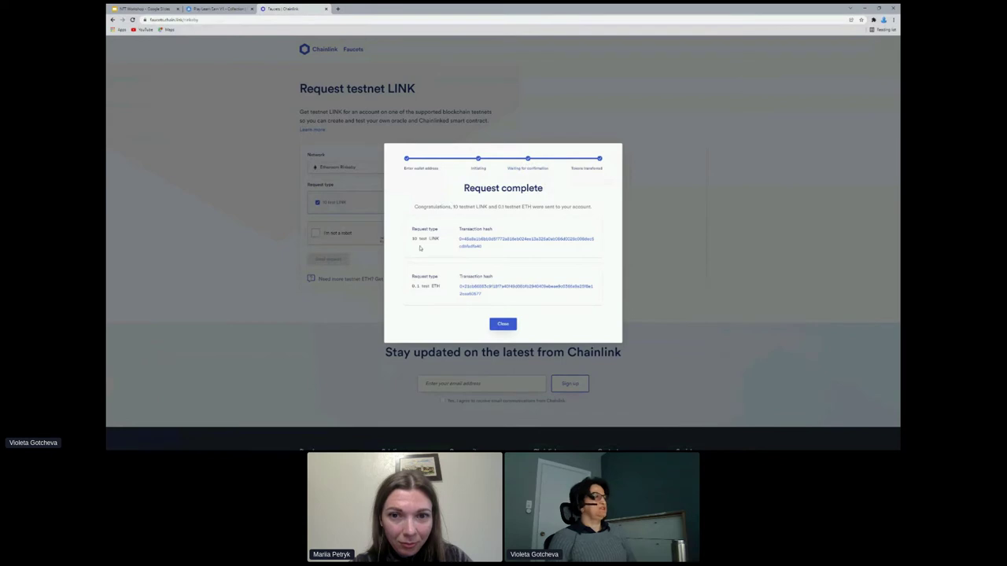
left_click(509, 328)
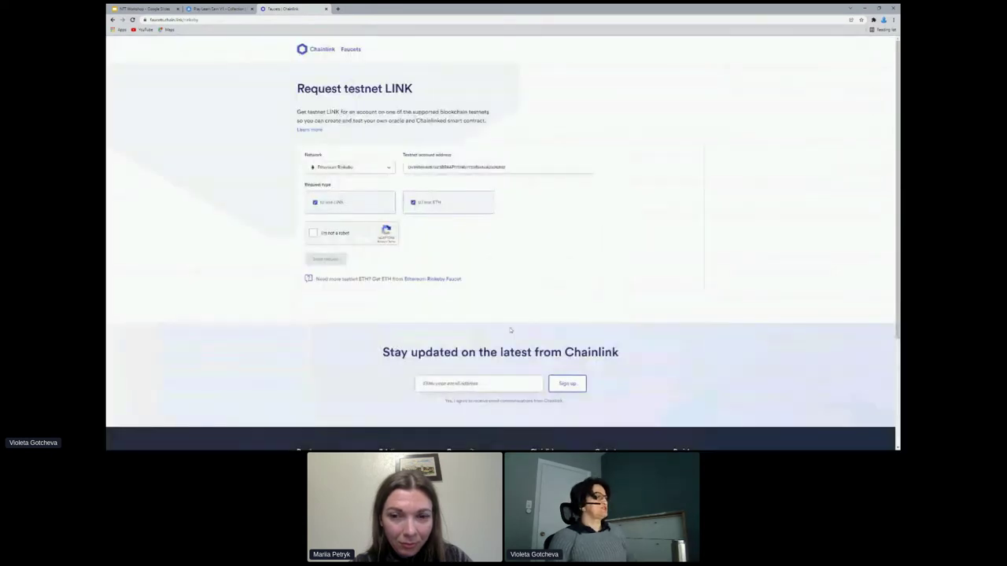
Reopen the MetaMask wallet, check Account 1's ETH balance on the Rinkeby Test Network, and close the wallet
left_click(874, 19)
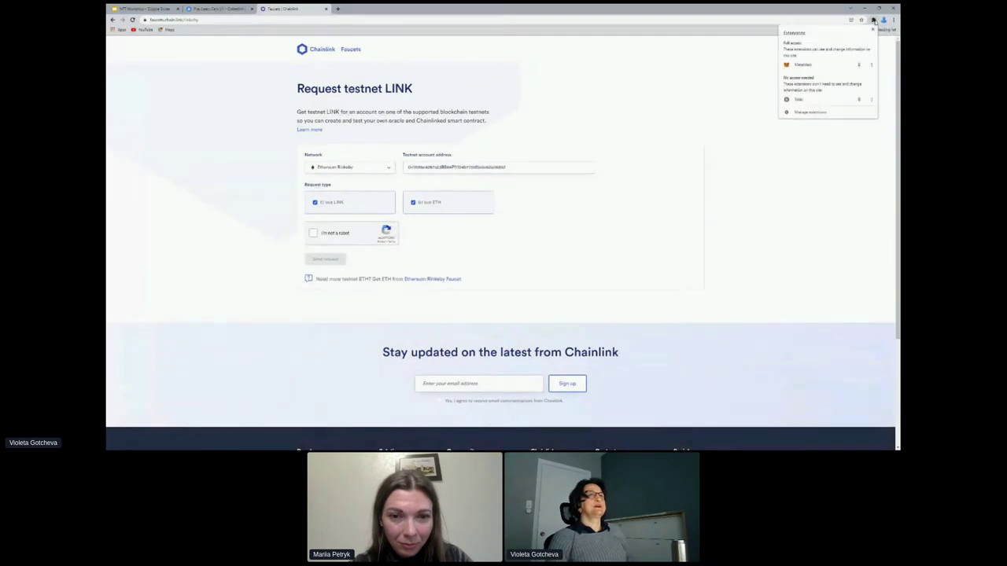
left_click(859, 65)
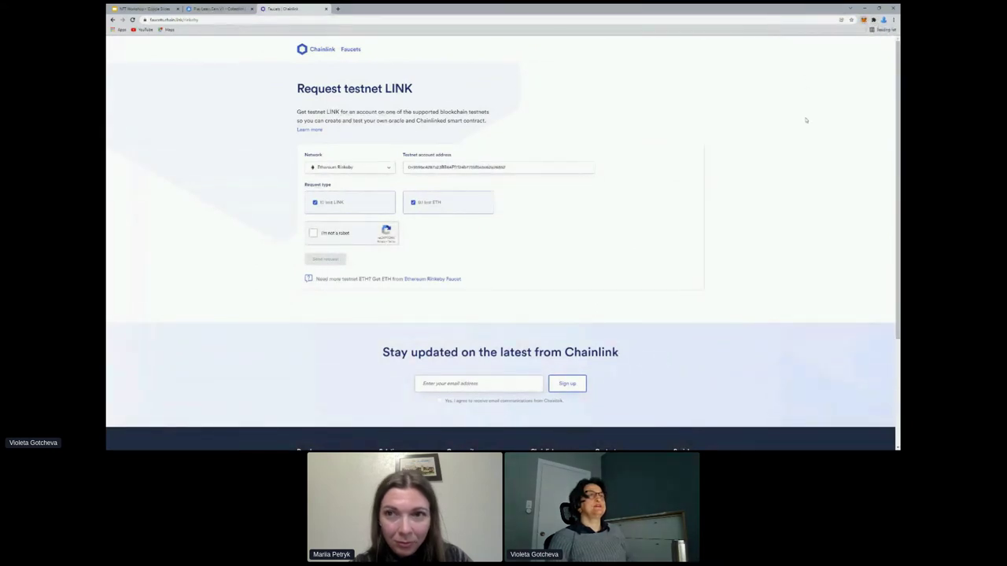
left_click(864, 20)
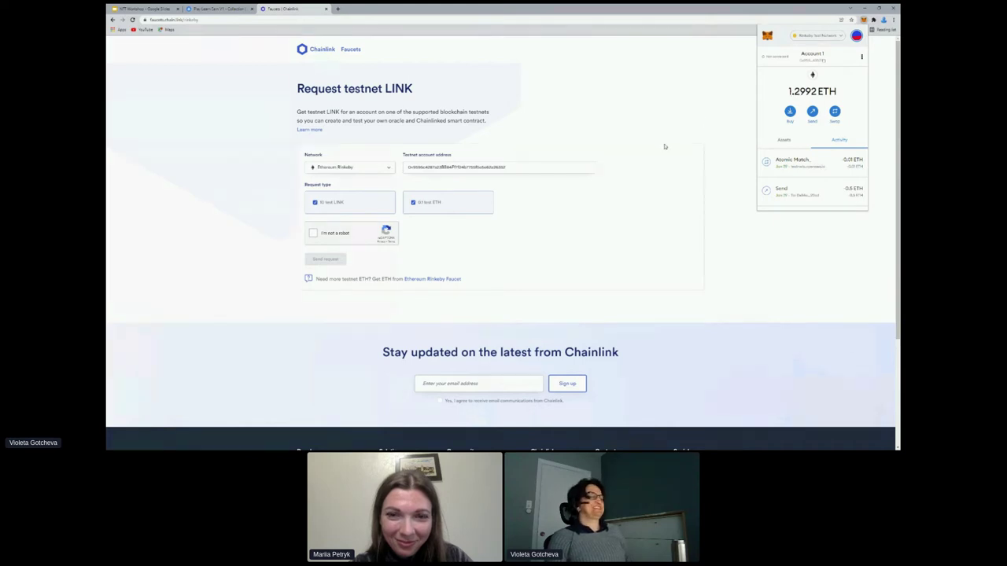
left_click(711, 104)
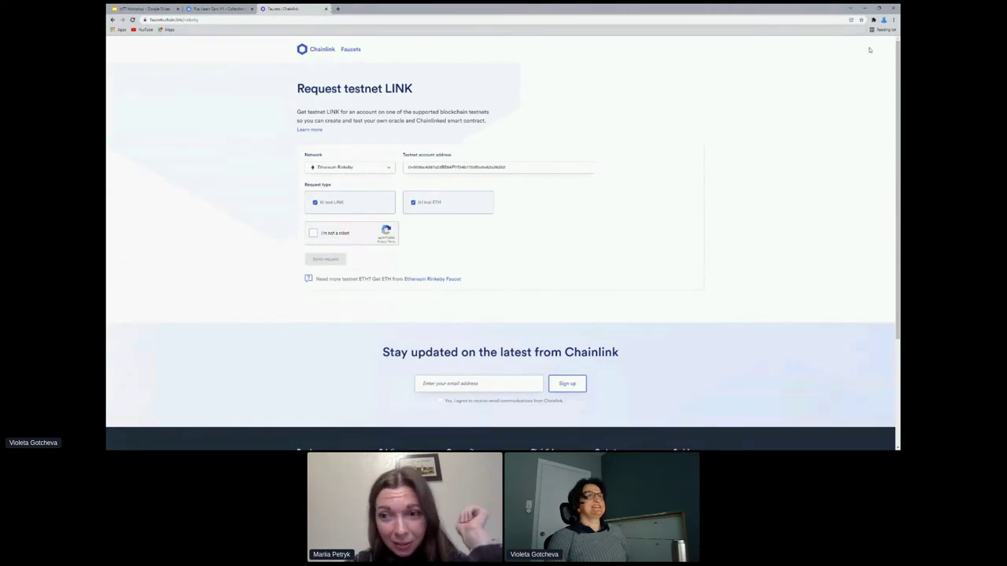
Return to the Play Learn Earn V1 collection on OpenSea, open the Level 1 Certificate: NFT Quest item, review its owners list, and close the list
left_click(873, 20)
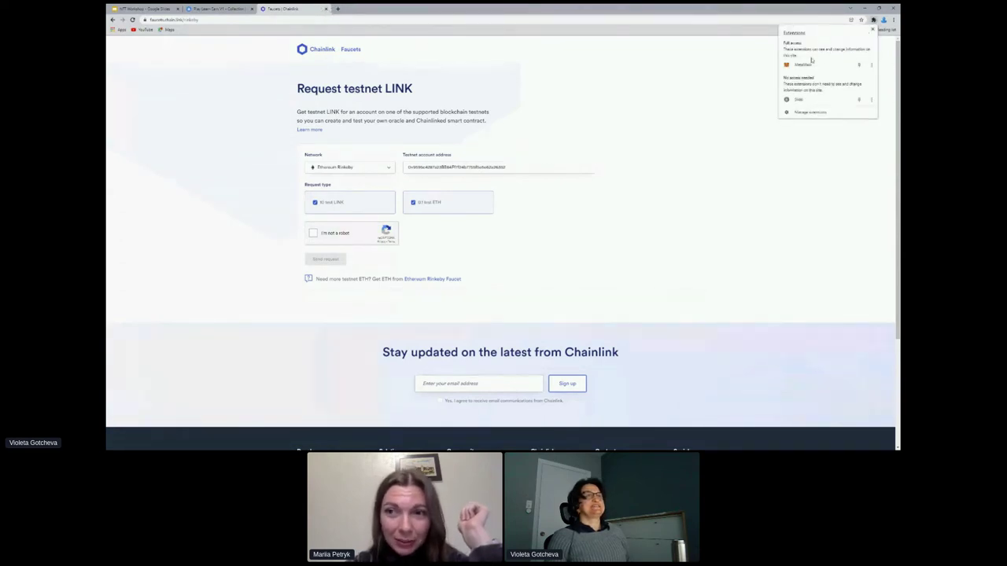
left_click(207, 11)
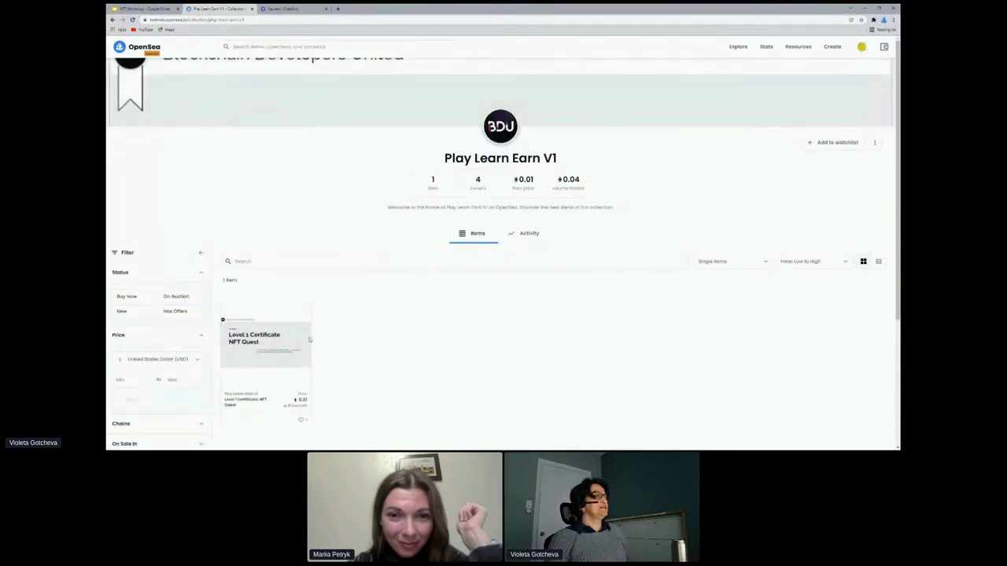
left_click(266, 343)
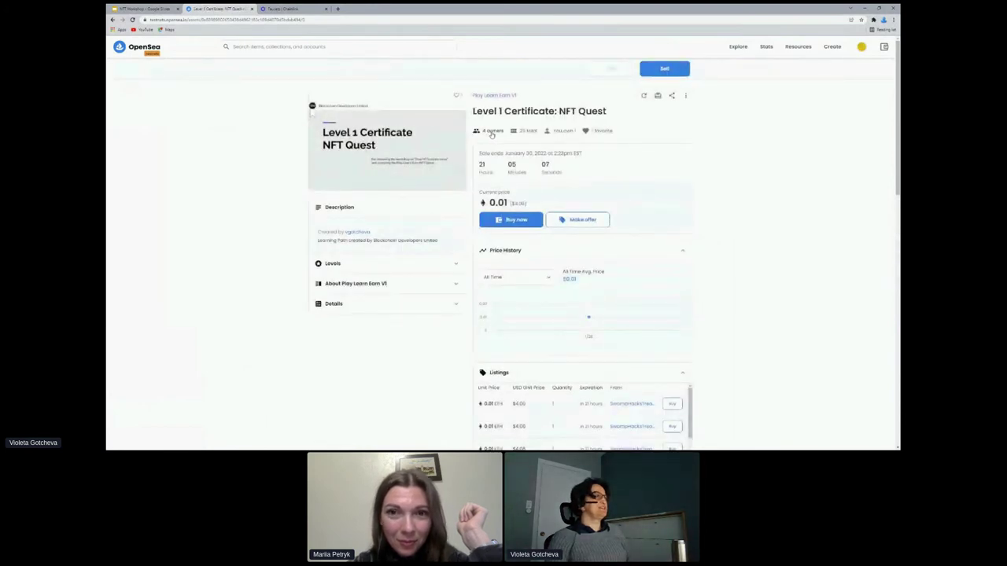
left_click(492, 132)
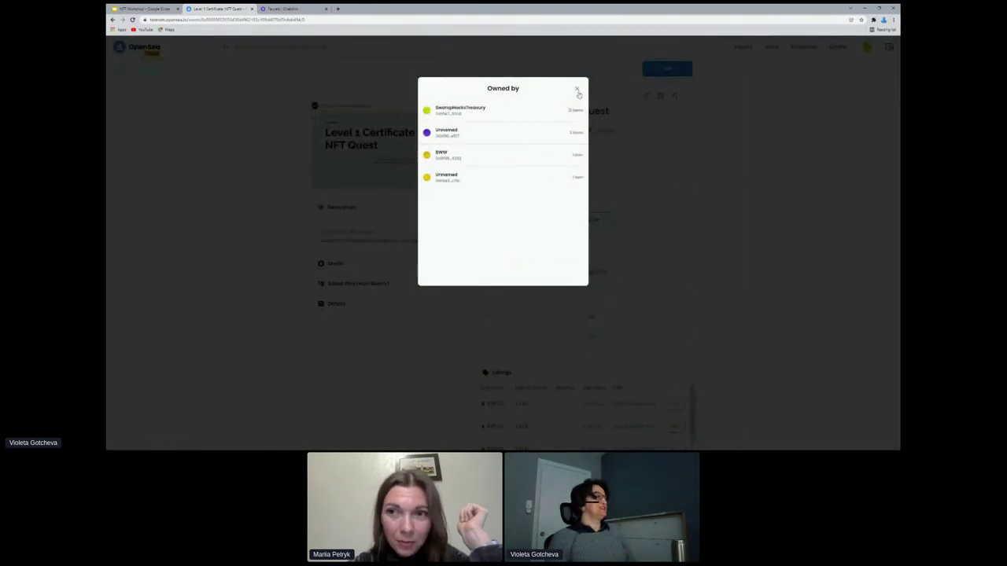
left_click(578, 92)
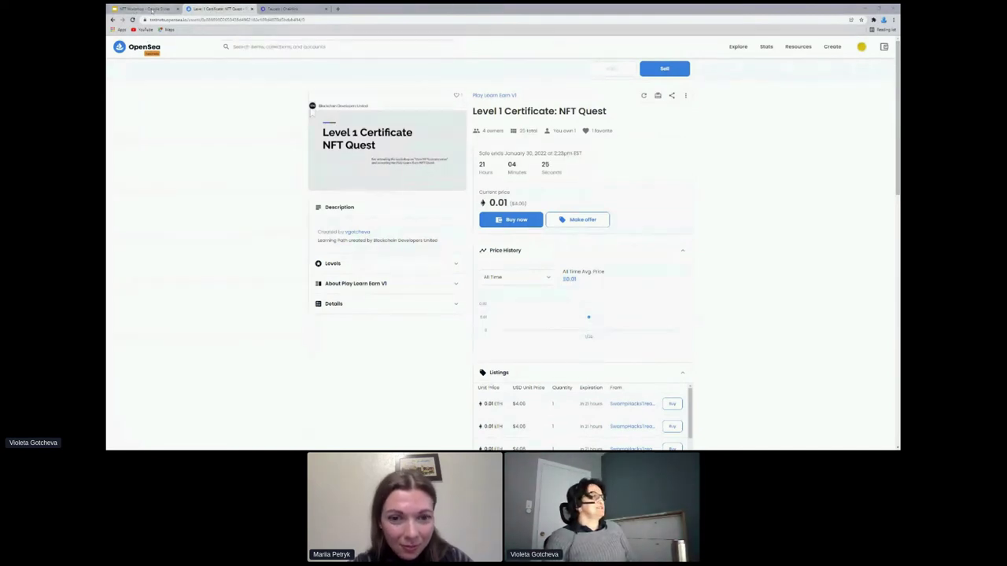
Switch to the NFT Workshop presentation in Google Slides and display the "Learn: How to develop an NFT" slide
left_click(151, 8)
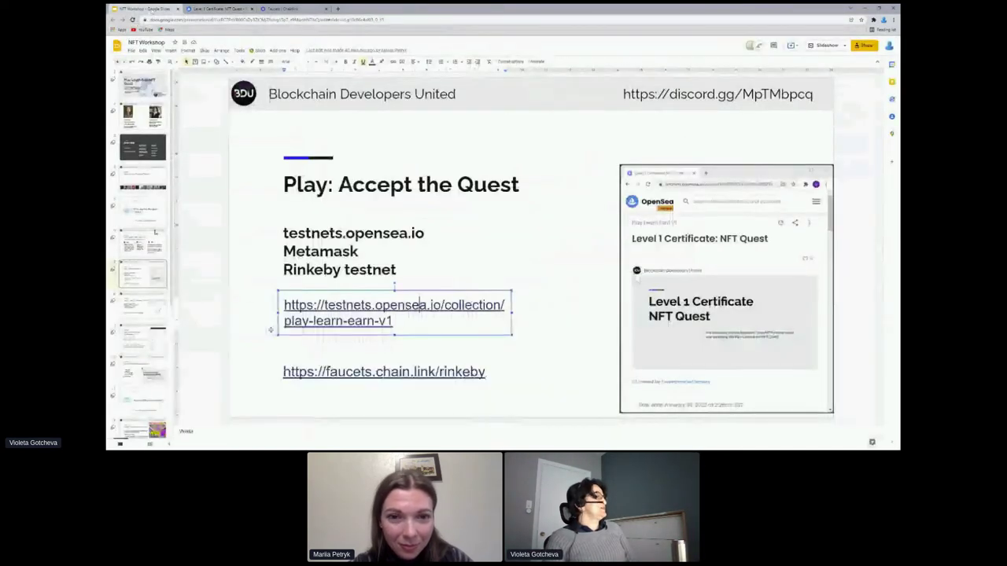
left_click(138, 306)
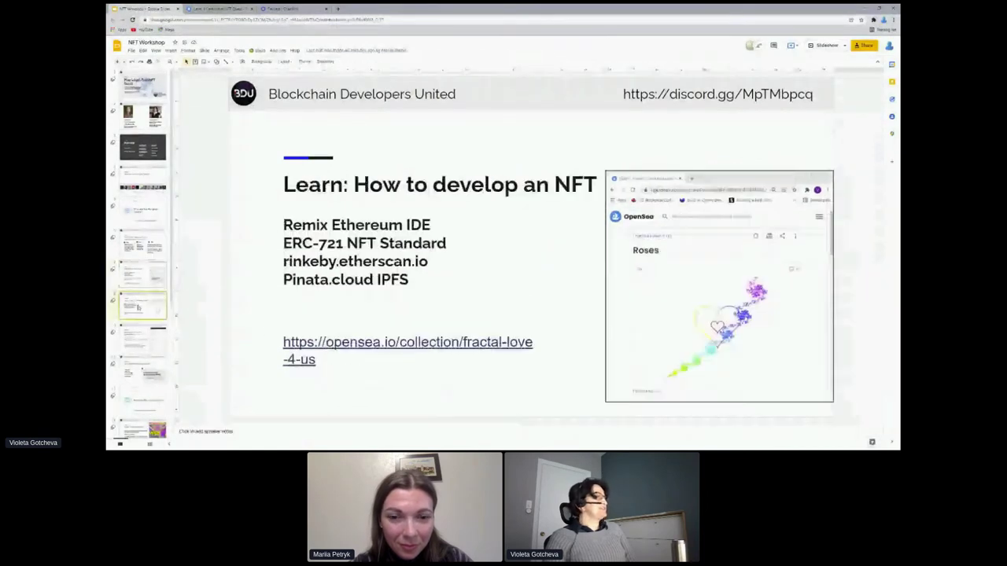